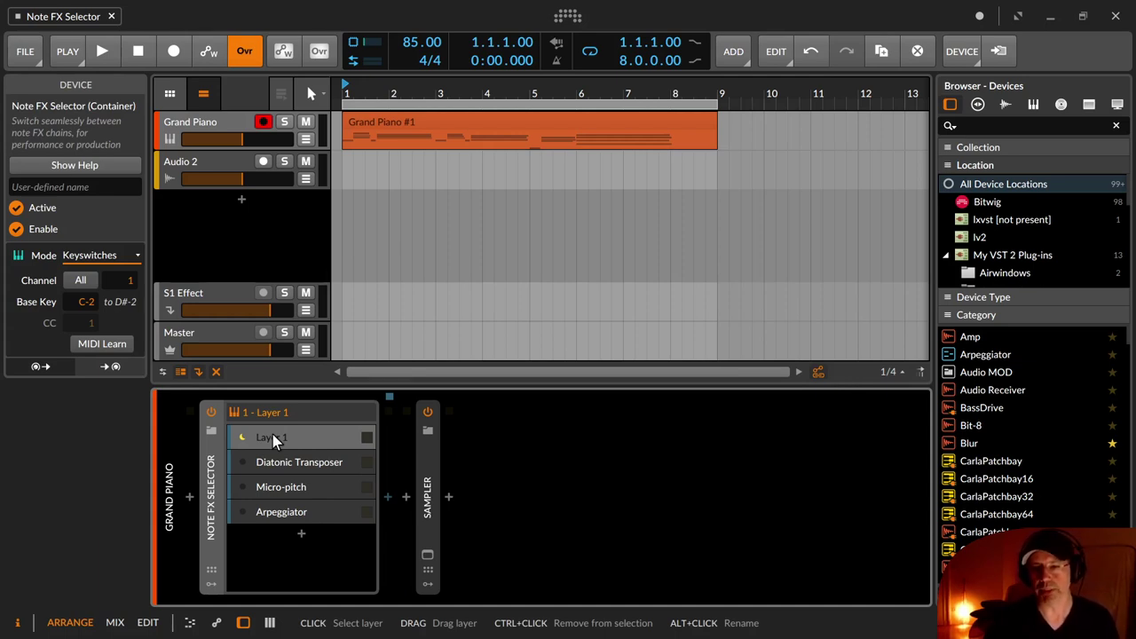
# Step: Add a fifth layer containing a Channel Filter device to the Note FX Selector
pyautogui.doubleClick(302, 534)
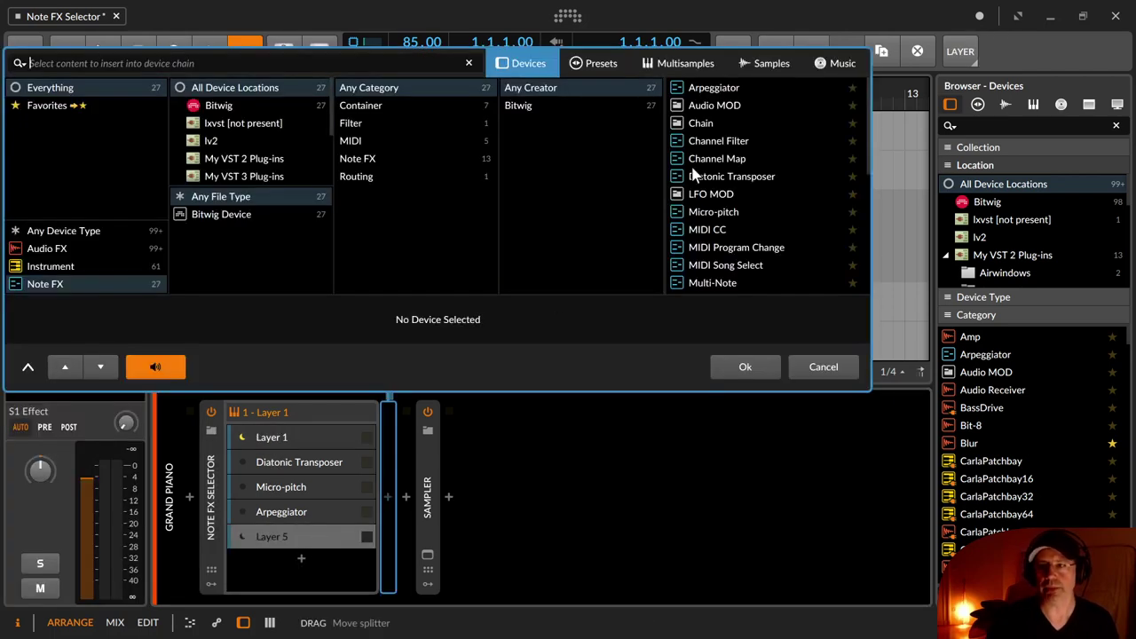
pyautogui.click(698, 143)
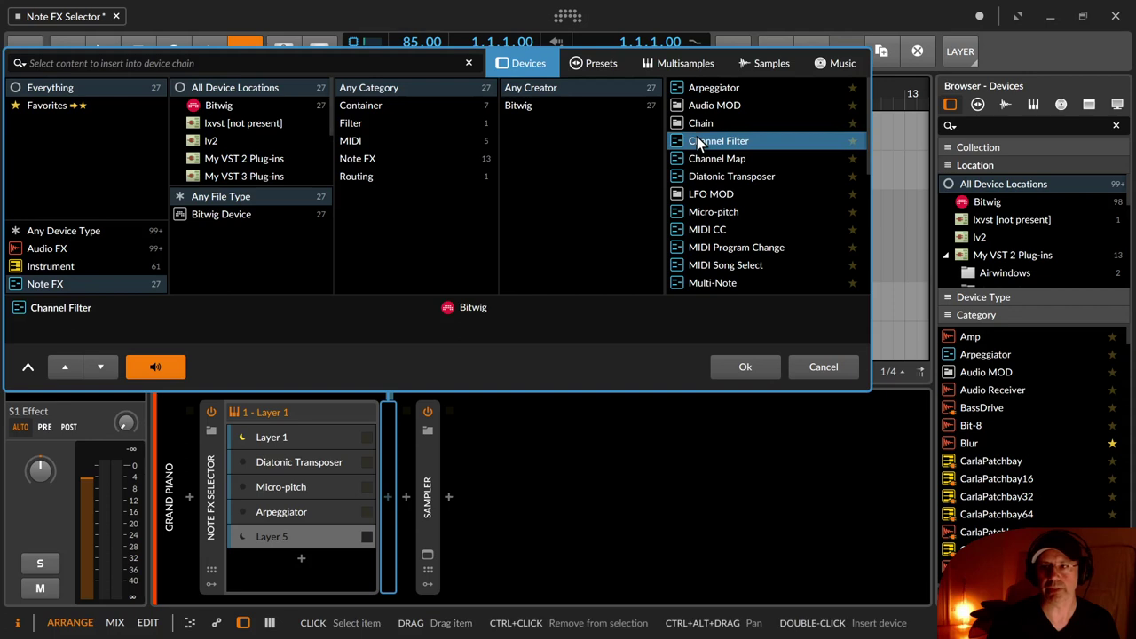
pyautogui.click(755, 369)
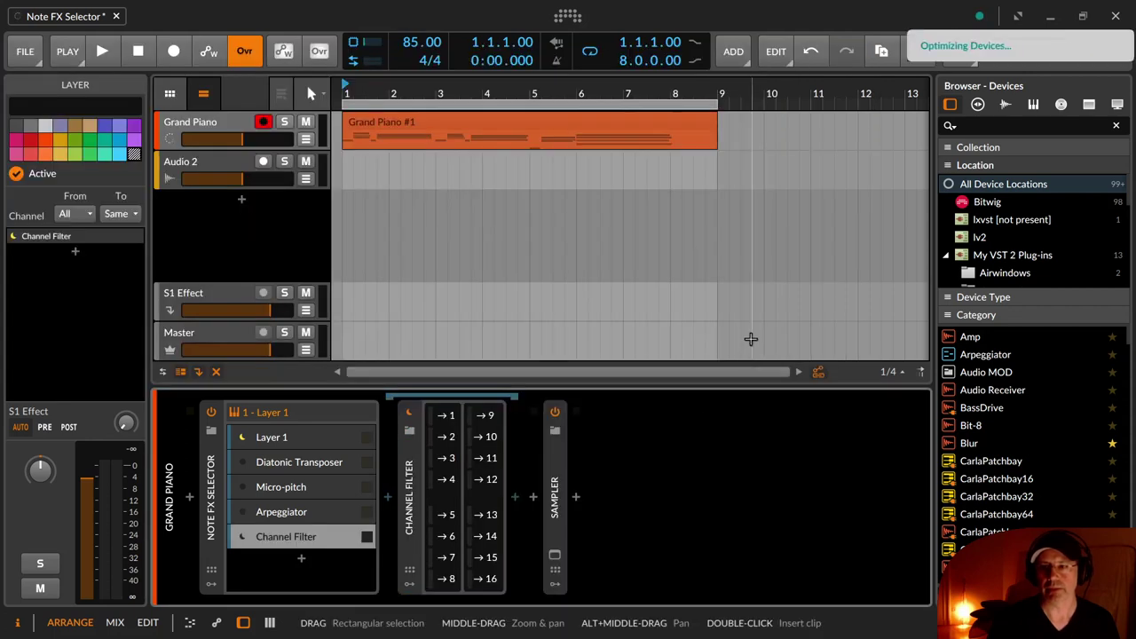
# Step: Delete the Channel Filter device and its empty fifth layer from the Note FX Selector
pyautogui.click(414, 504)
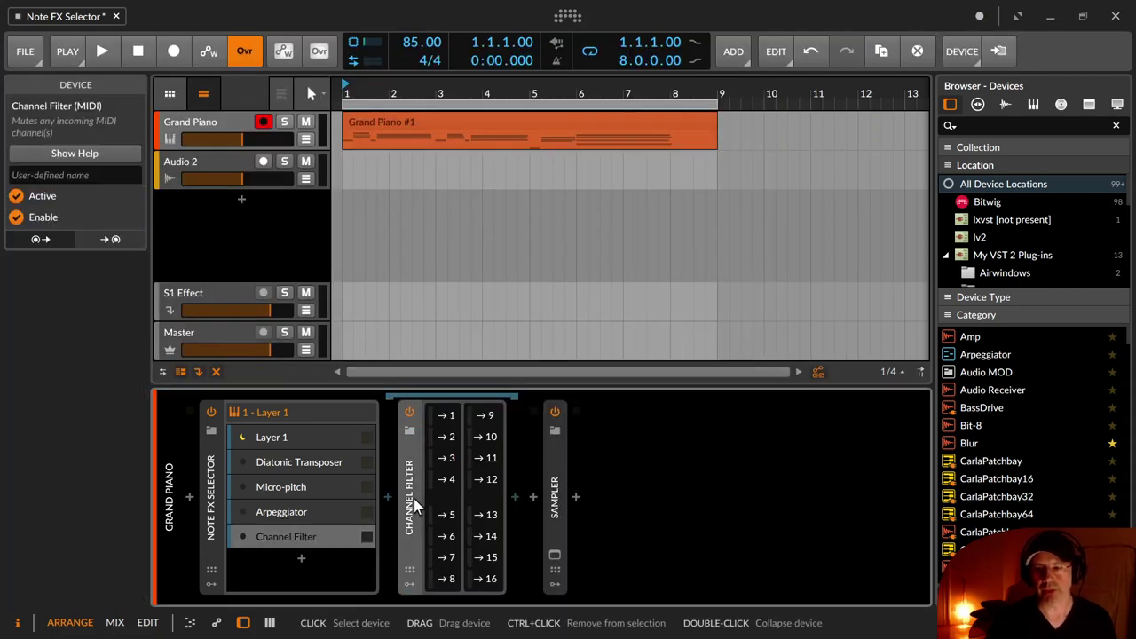
pyautogui.press('Delete')
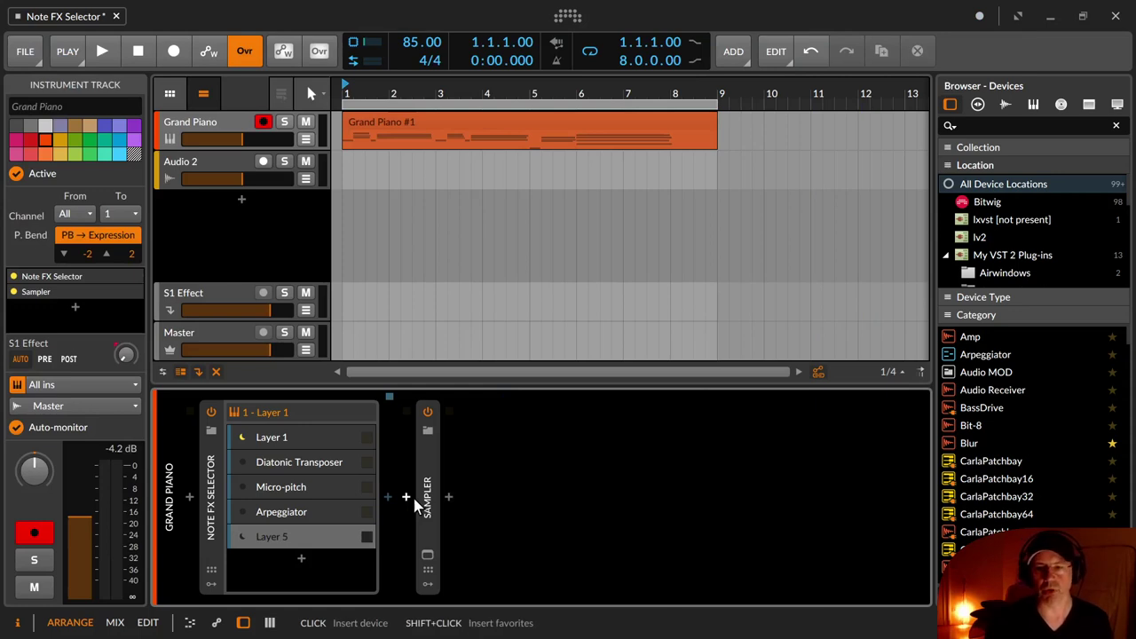
pyautogui.click(289, 543)
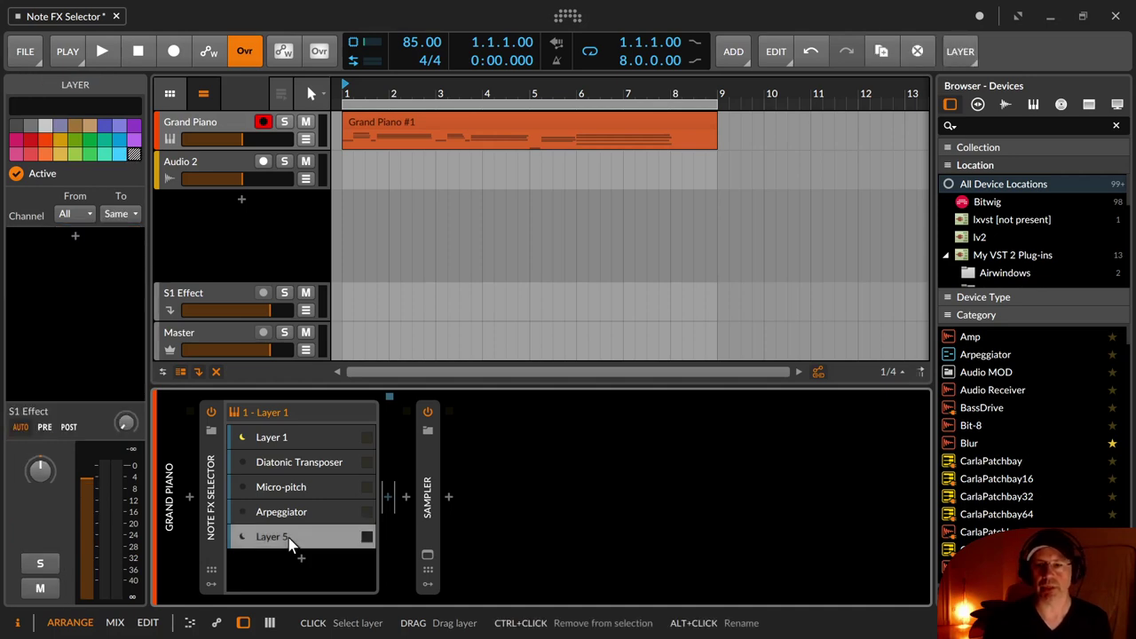
pyautogui.press('Delete')
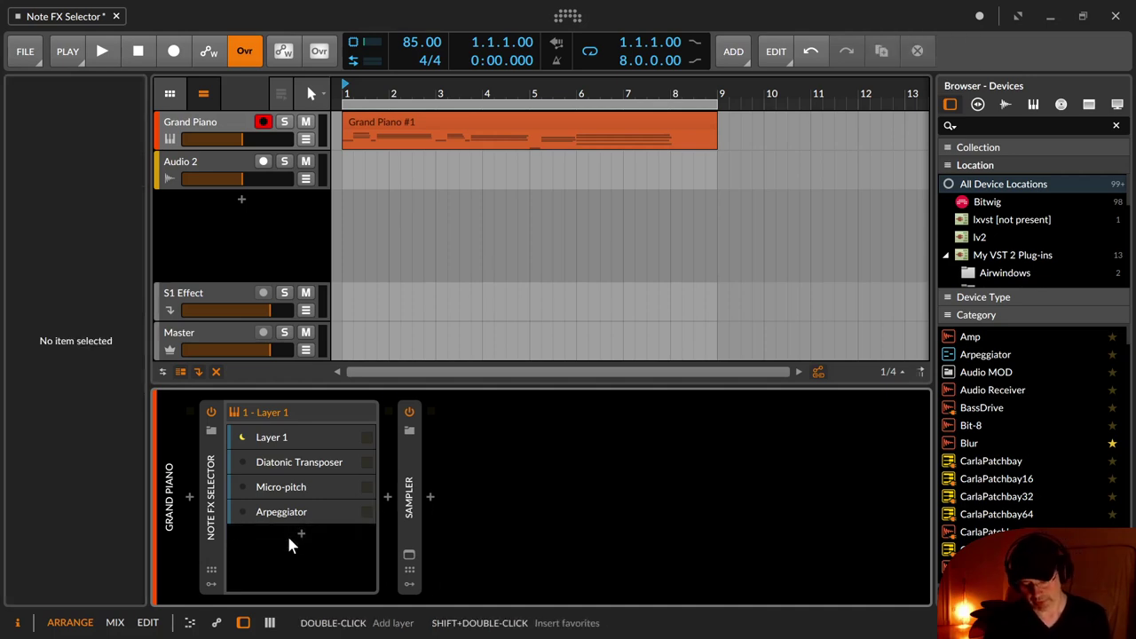
# Step: Toggle the Note FX Selector off and on, and view its preset browser without loading a preset
pyautogui.click(210, 475)
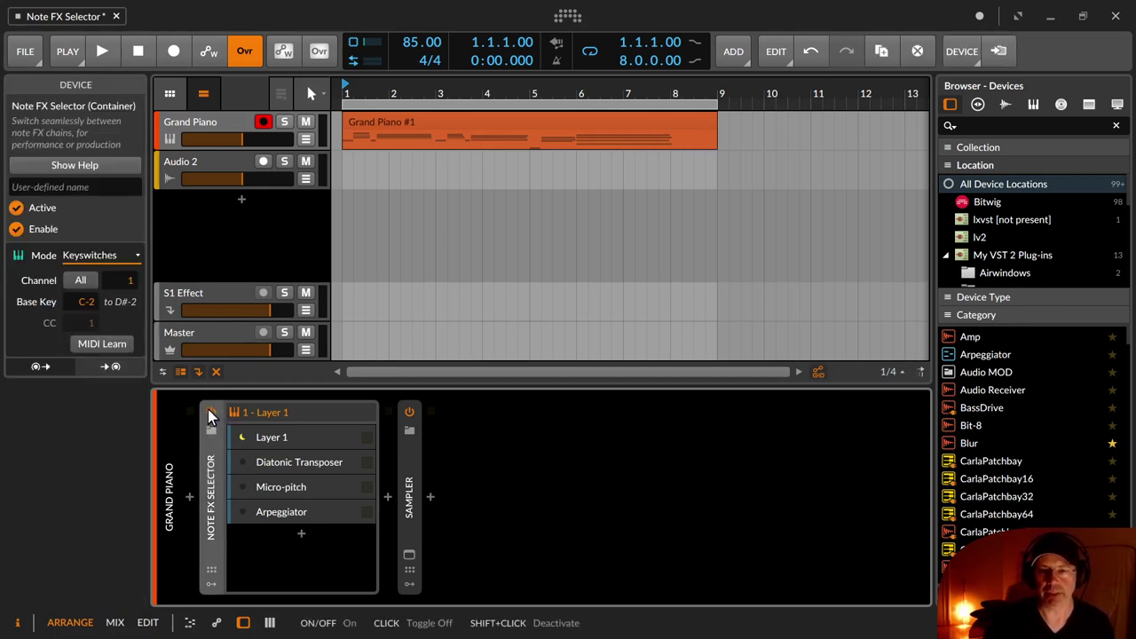
pyautogui.click(210, 412)
pyautogui.click(210, 411)
pyautogui.click(211, 432)
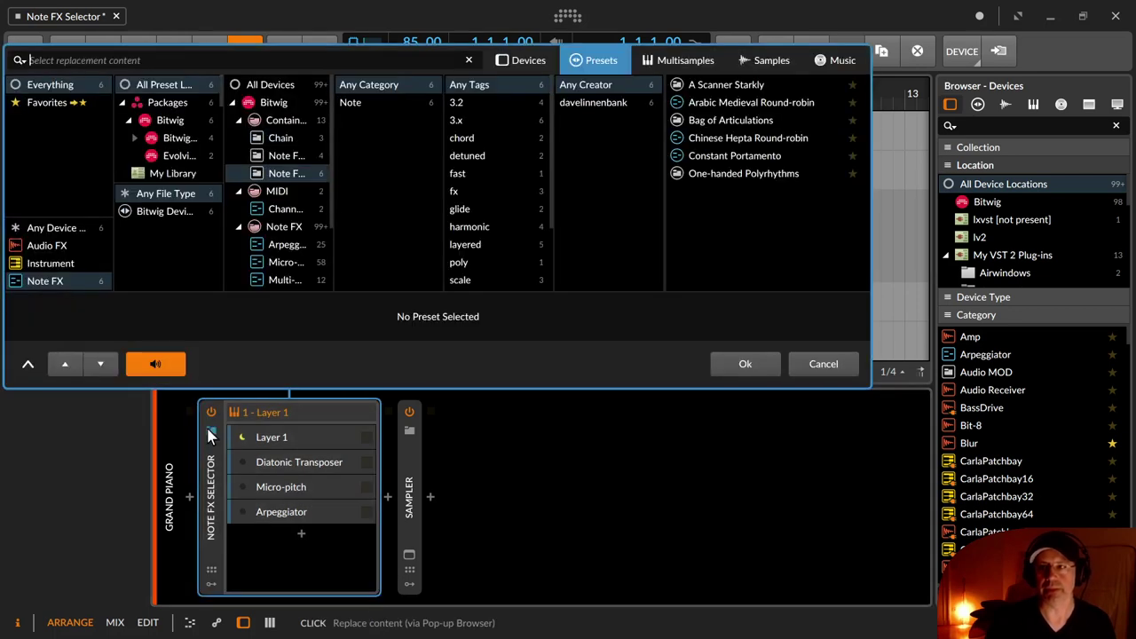
pyautogui.click(175, 563)
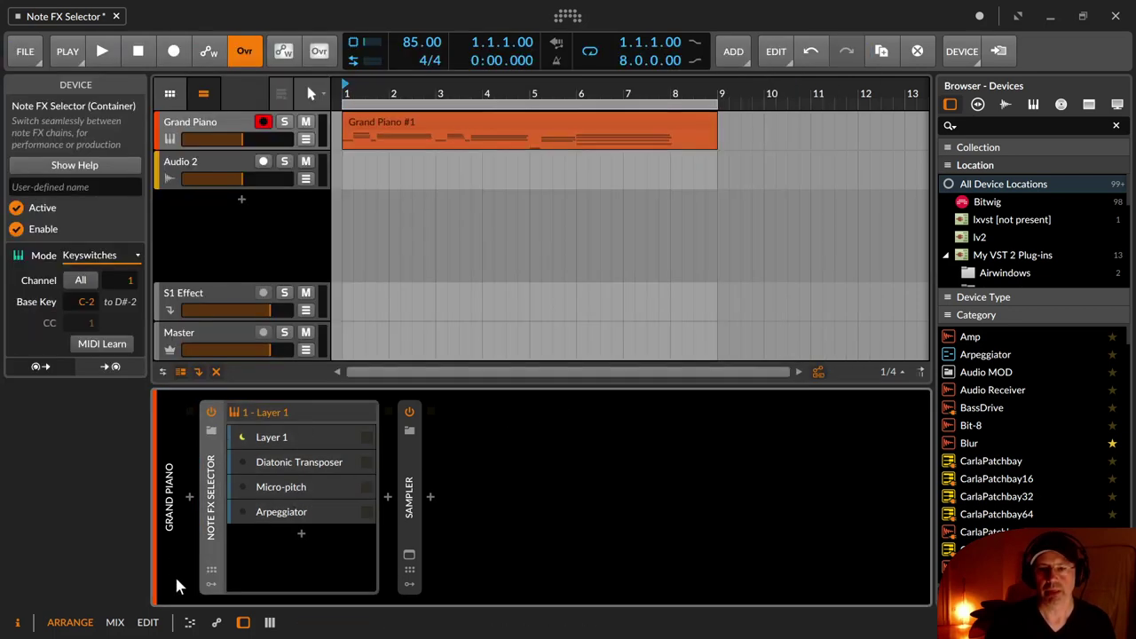
# Step: Show and hide the Note FX Selector's remote controls page and its modulator slots
pyautogui.click(210, 568)
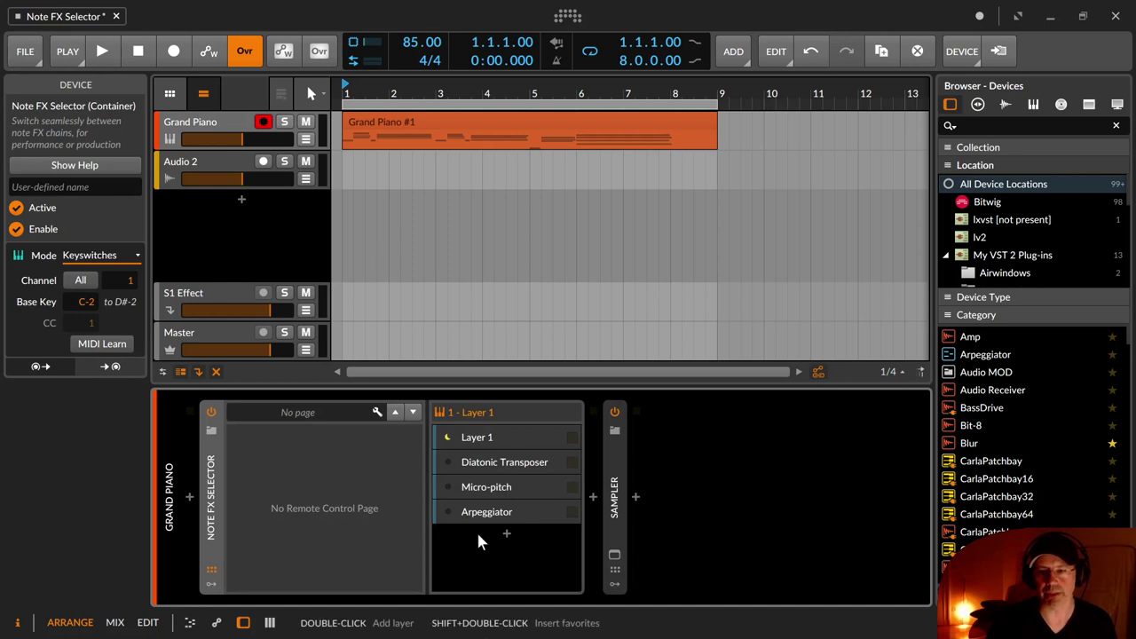
pyautogui.click(212, 570)
pyautogui.click(212, 583)
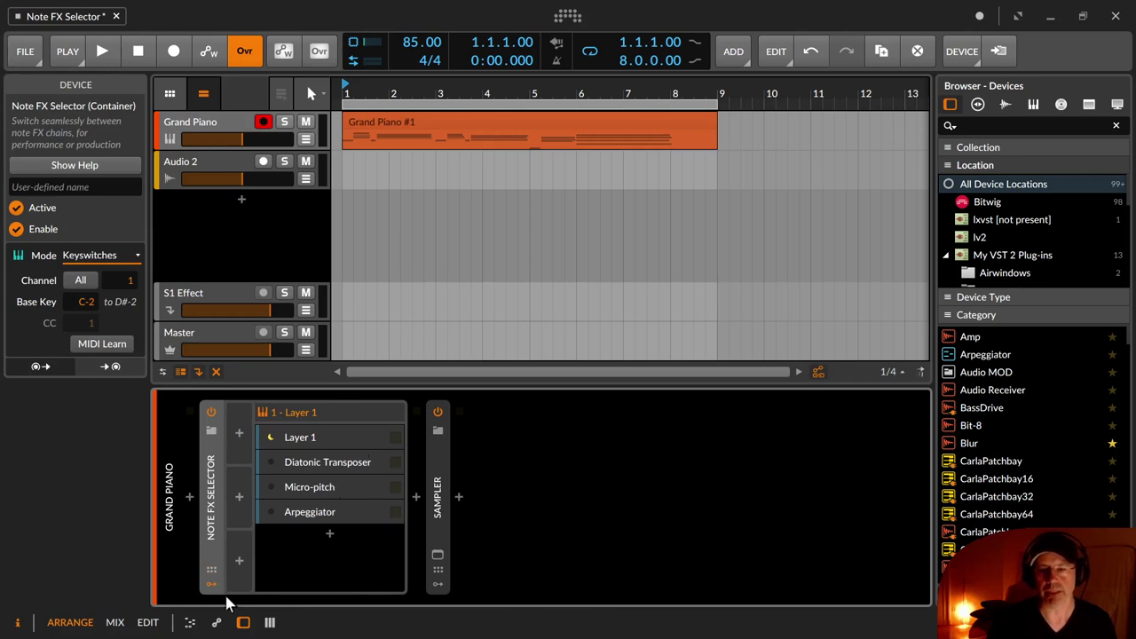
pyautogui.click(211, 583)
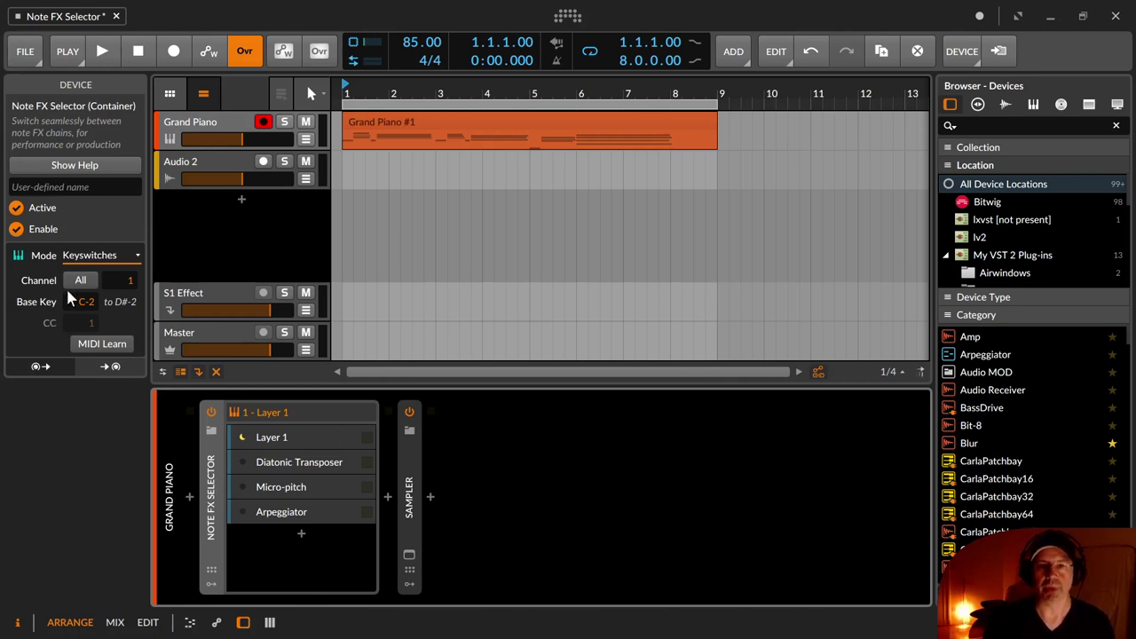
# Step: Set the Note FX Selector's mode to Manual
pyautogui.click(93, 255)
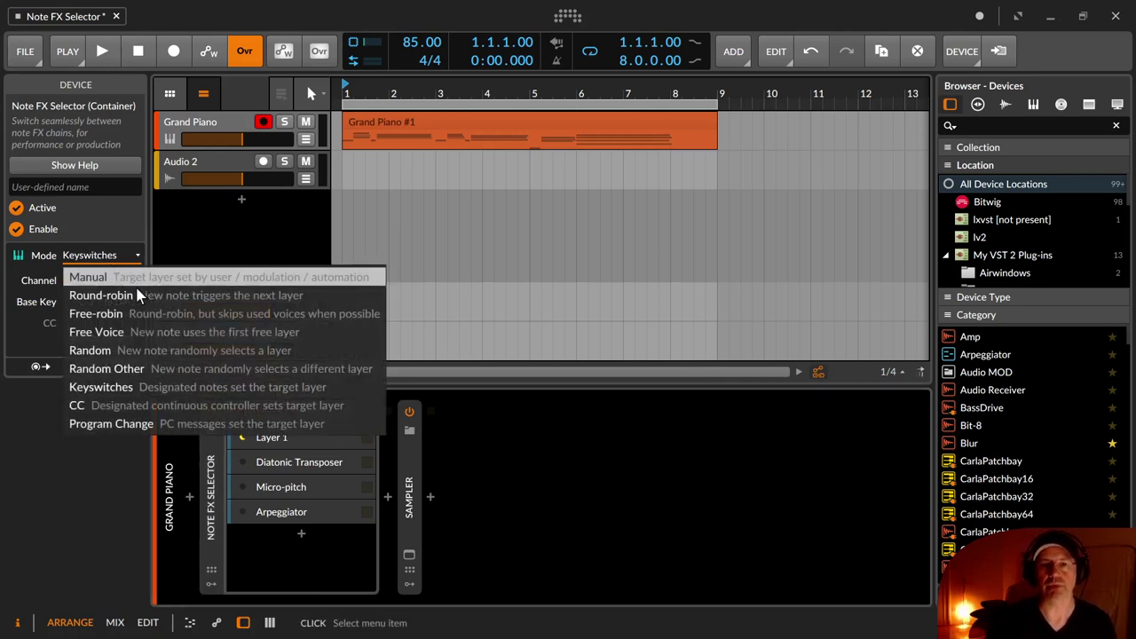
pyautogui.click(132, 272)
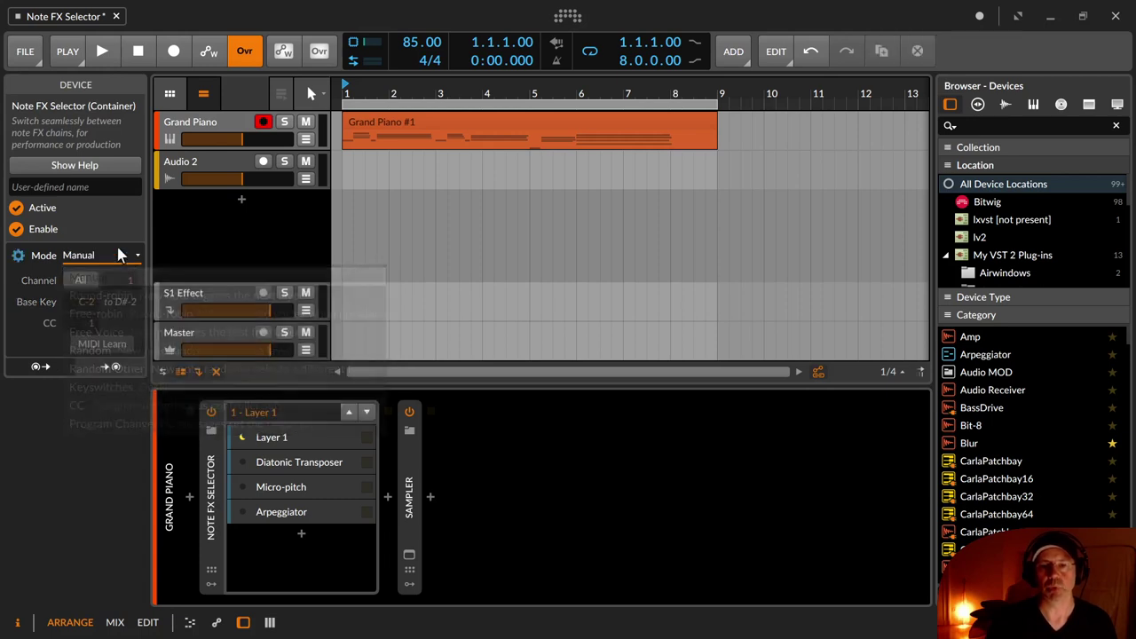
pyautogui.click(110, 257)
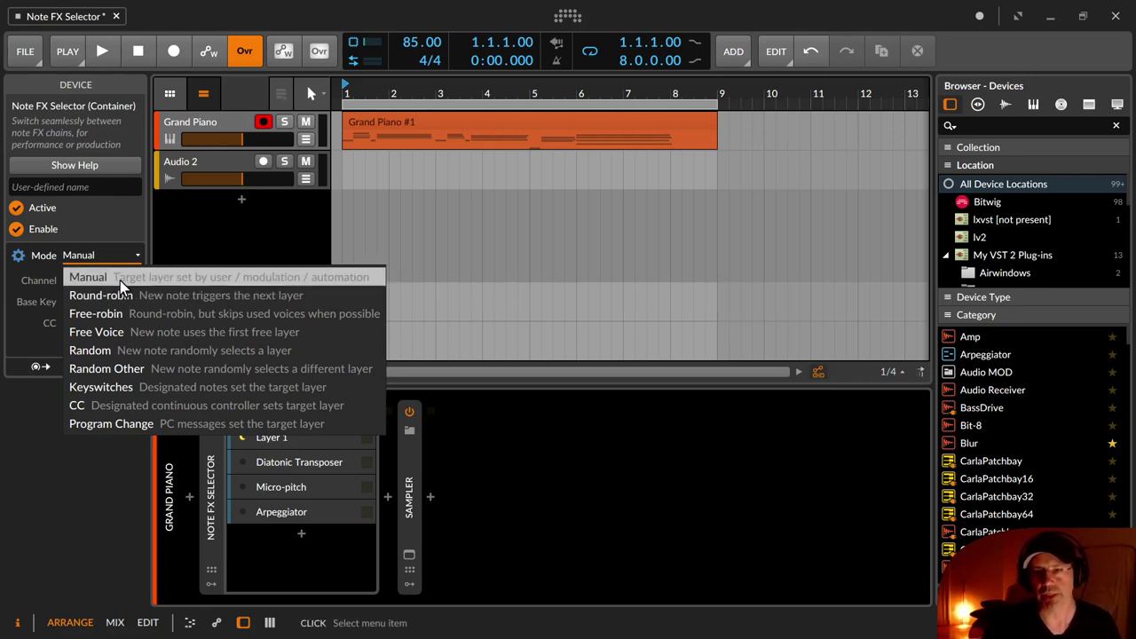
pyautogui.click(119, 279)
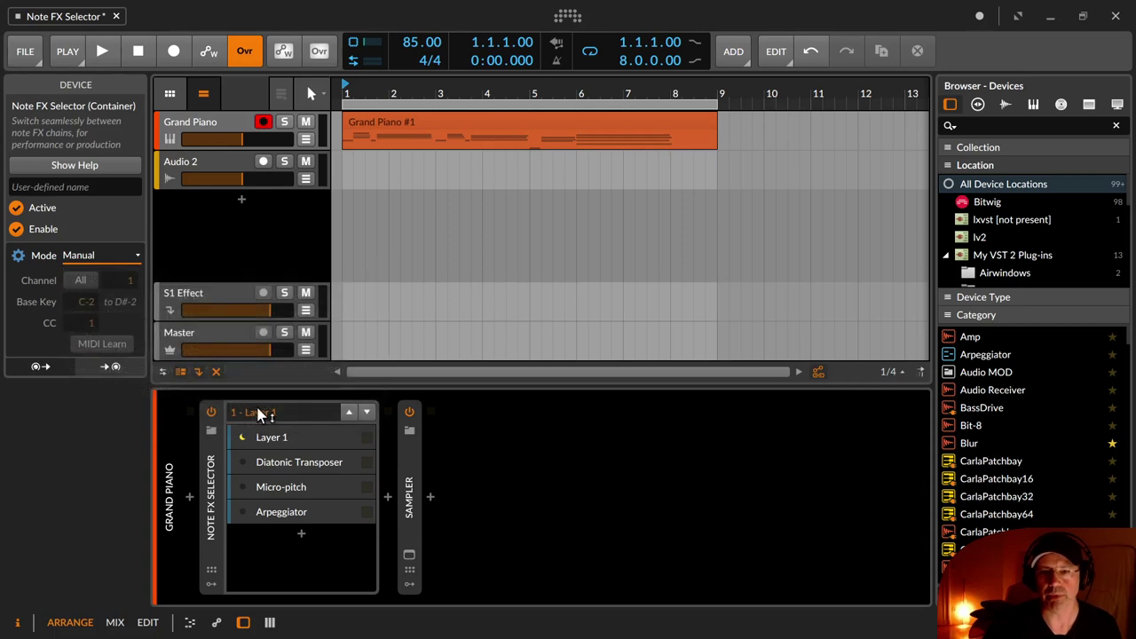
# Step: Switch the active layer through Diatonic Transposer, Micro-pitch and Arpeggiator, and back to Layer 1
pyautogui.click(245, 462)
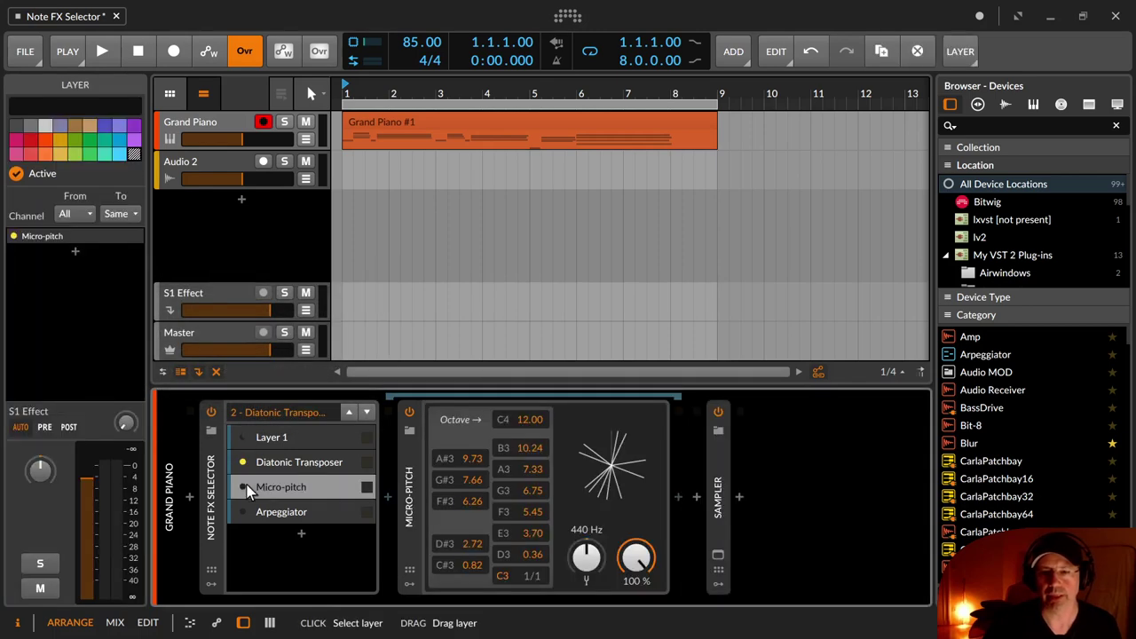
pyautogui.click(245, 487)
pyautogui.click(246, 484)
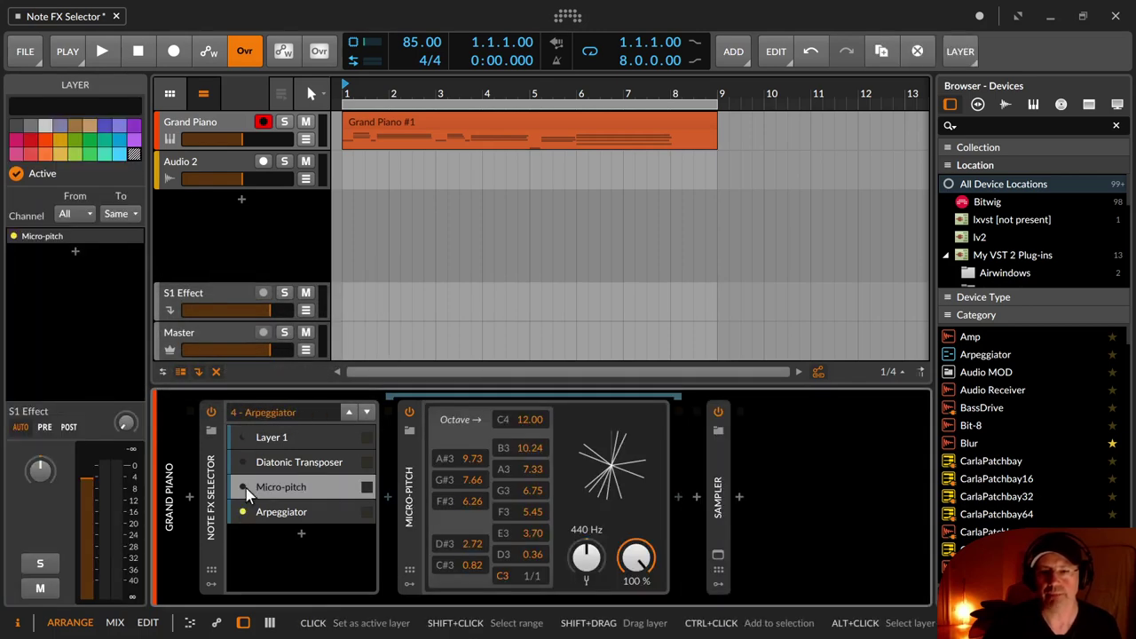
pyautogui.click(241, 436)
pyautogui.click(243, 435)
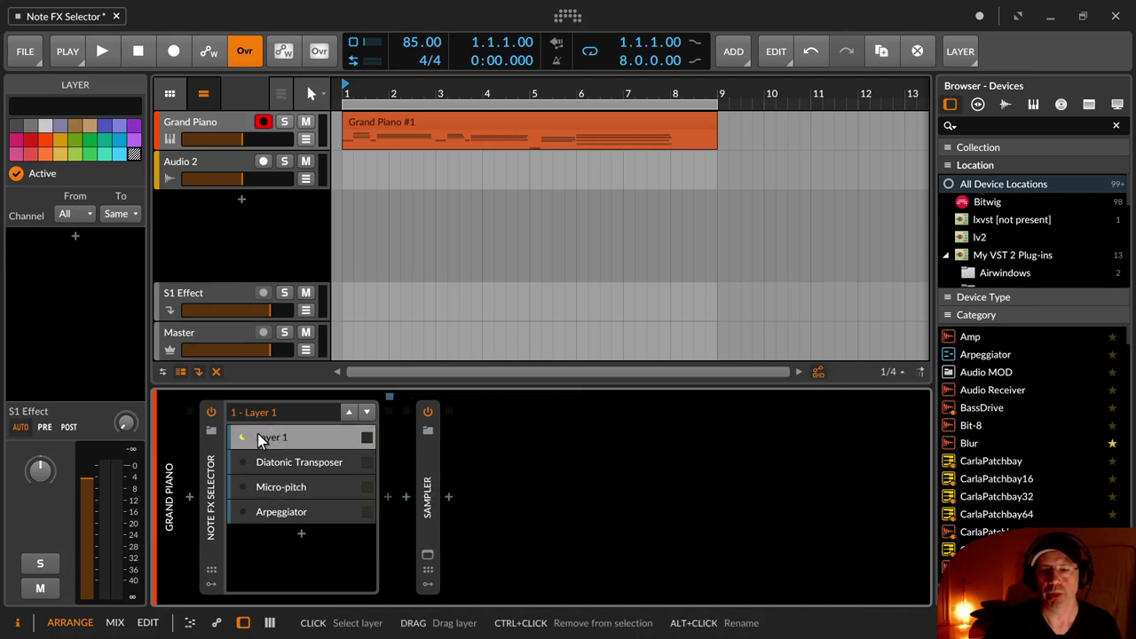
# Step: Review the Note FX Selector's mode options, switching to Keyswitches and back to Manual
pyautogui.click(209, 484)
pyautogui.click(125, 253)
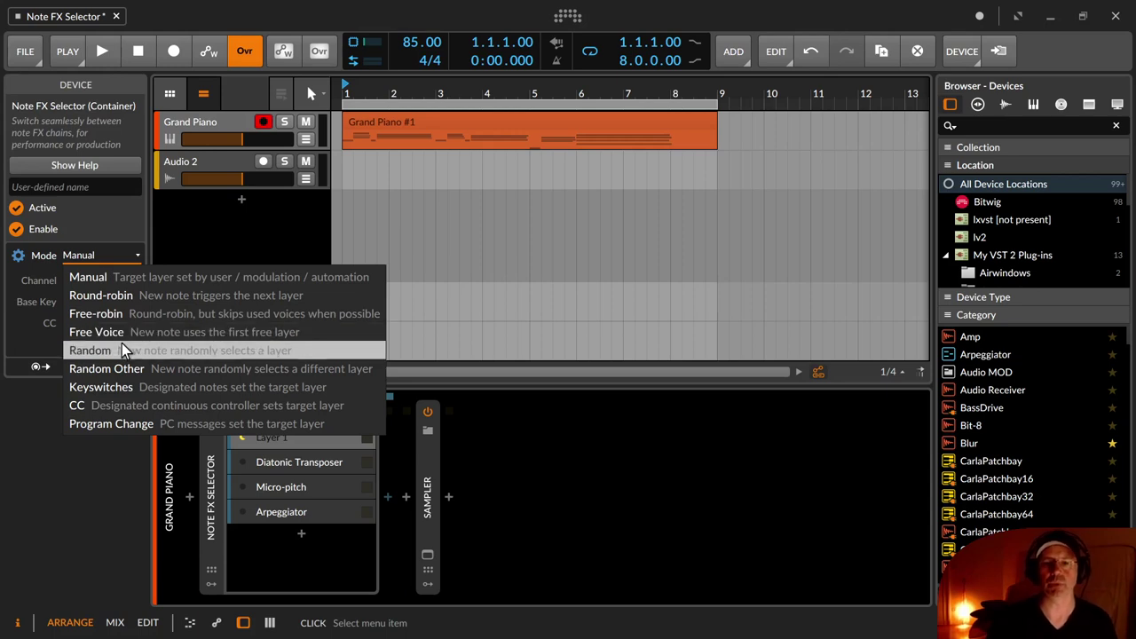
pyautogui.click(100, 387)
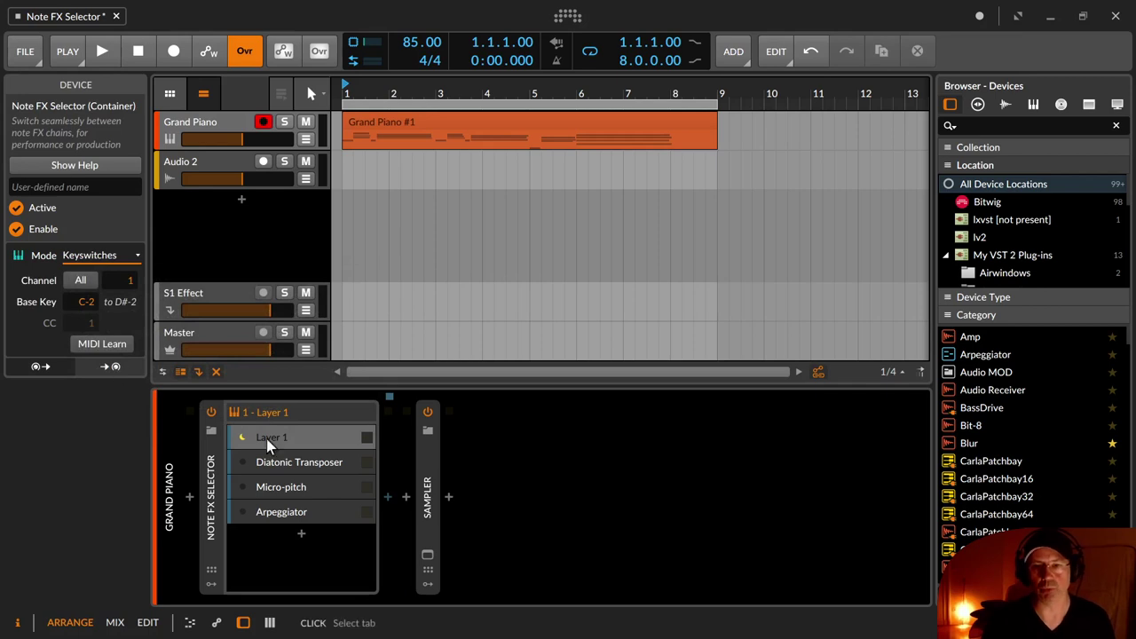
pyautogui.click(113, 258)
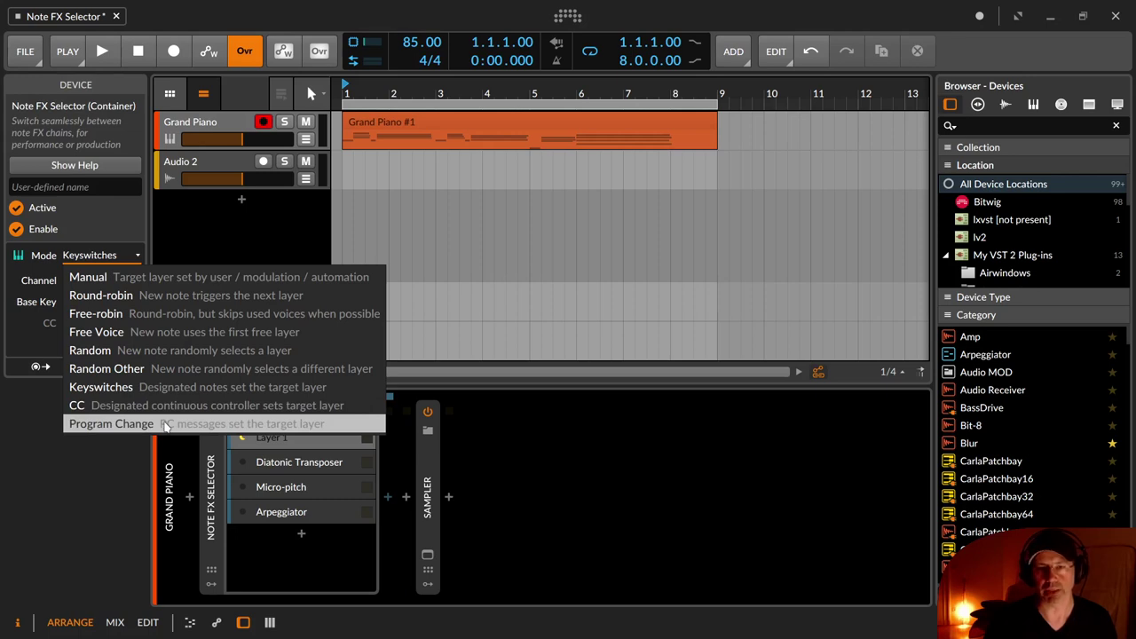
pyautogui.click(129, 277)
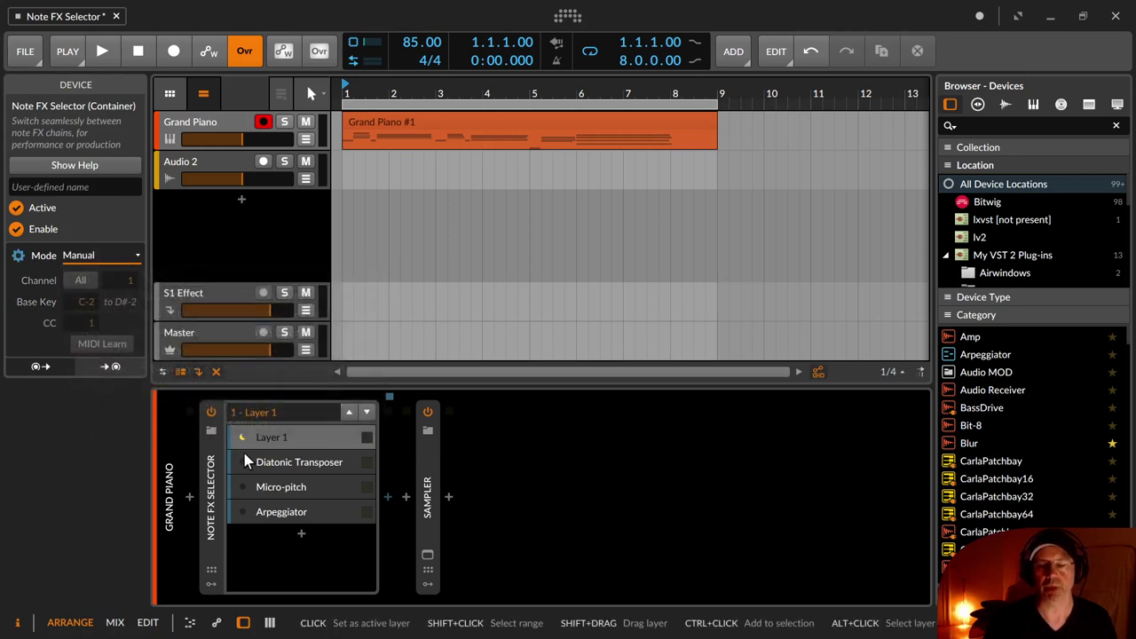
# Step: Play the Grand Piano clip through the empty Layer 1 and stop playback
pyautogui.click(270, 433)
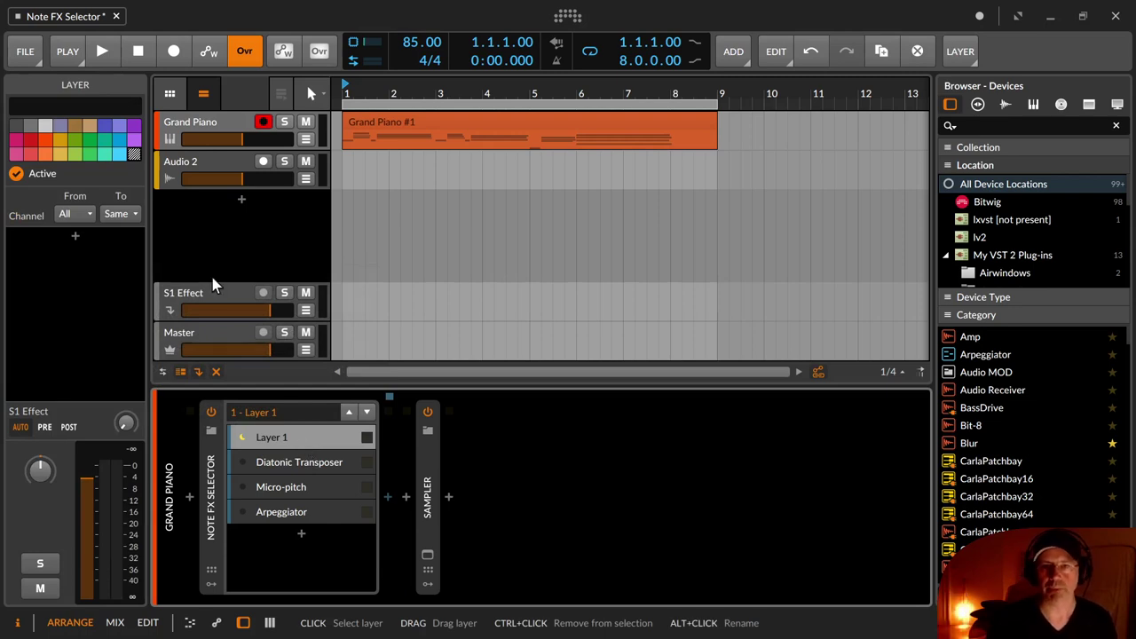
pyautogui.click(102, 51)
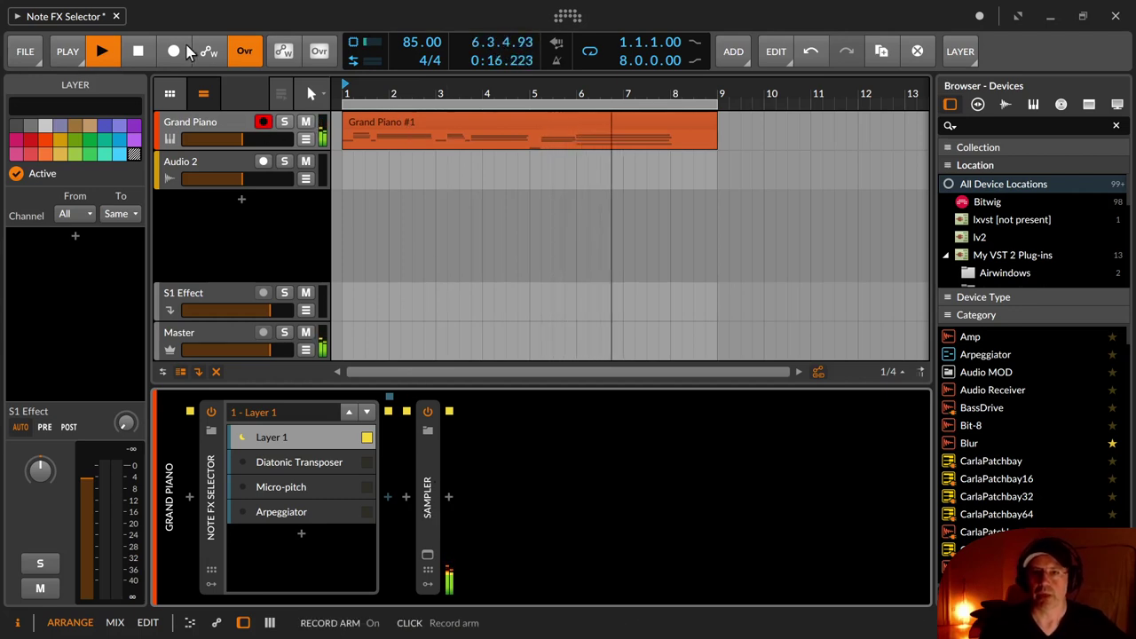
pyautogui.click(140, 51)
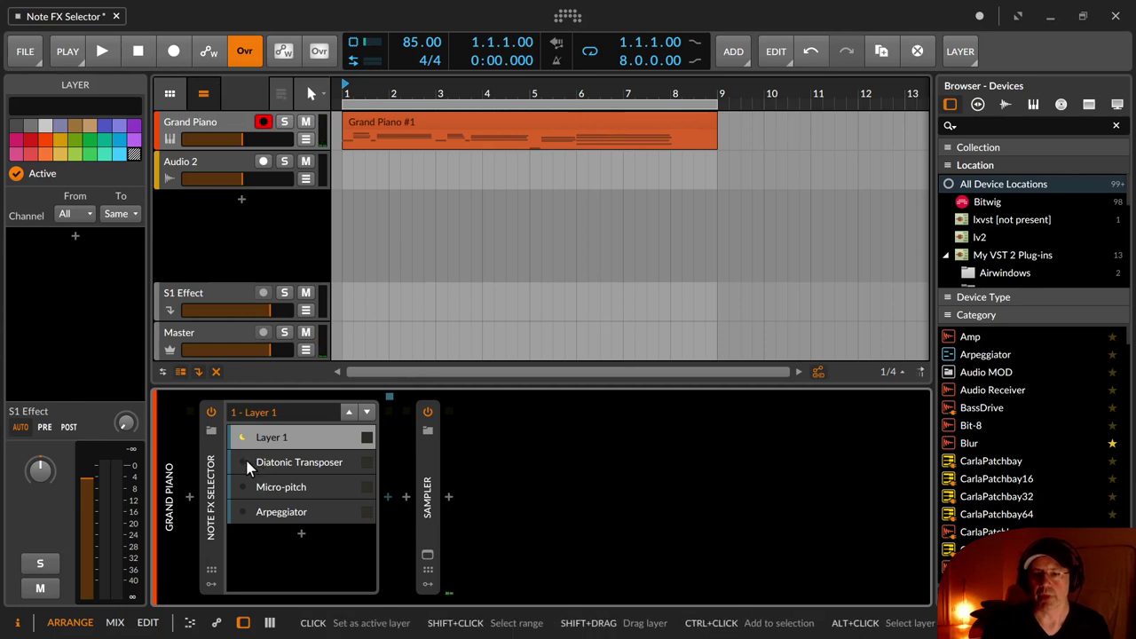
# Step: Play the clip with the Diatonic Transposer layer active, view that device's settings, and stop playback
pyautogui.click(103, 62)
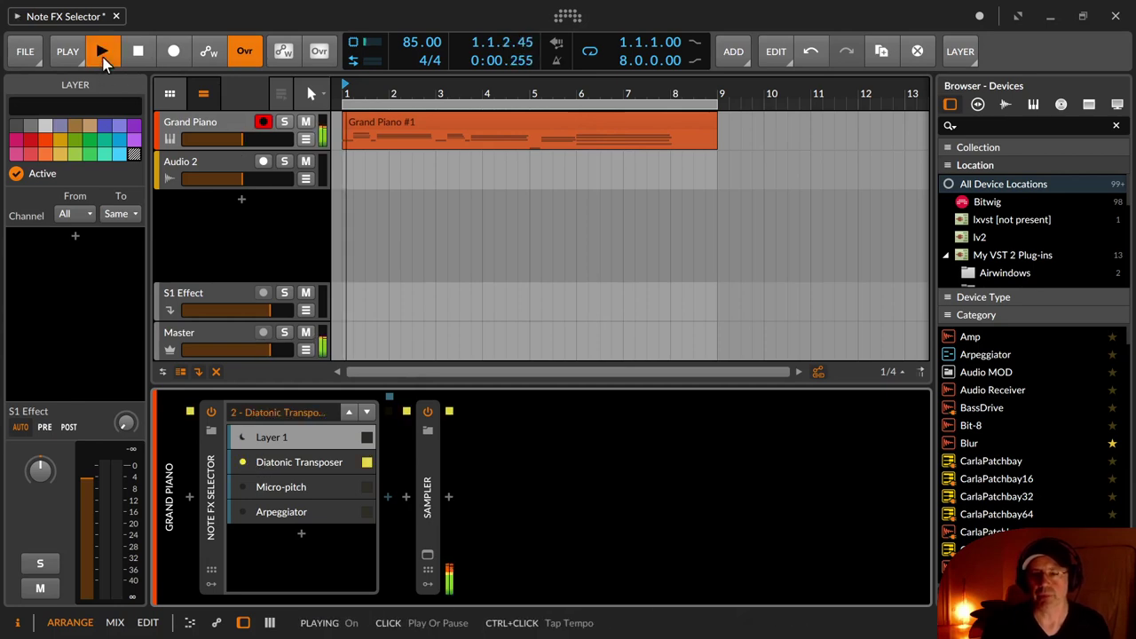
pyautogui.click(327, 470)
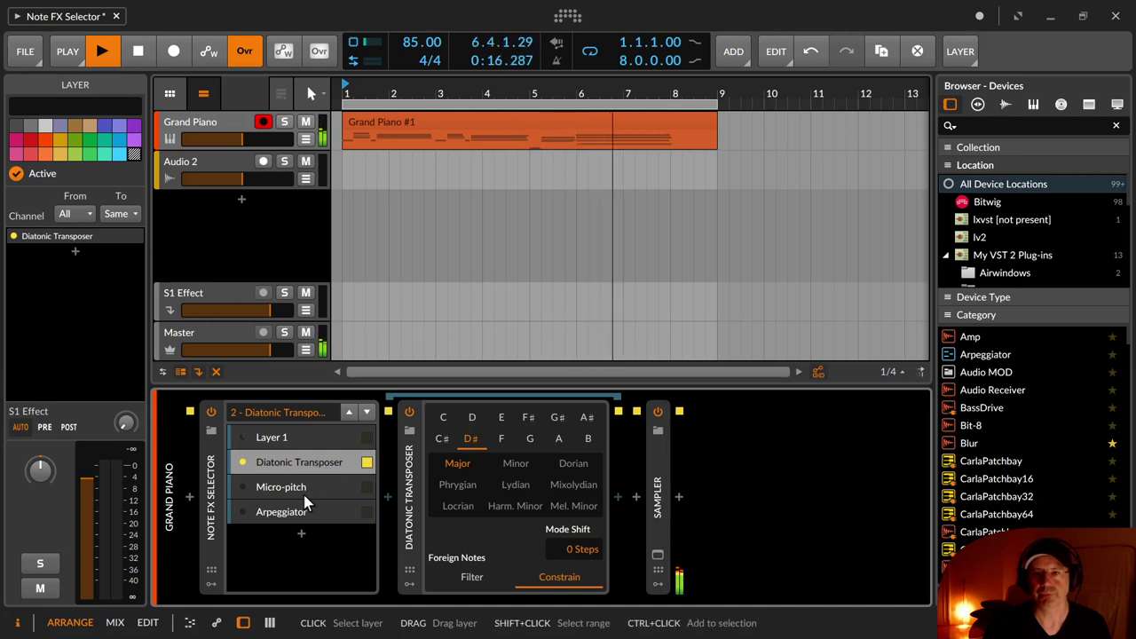
pyautogui.press('space')
pyautogui.click(135, 50)
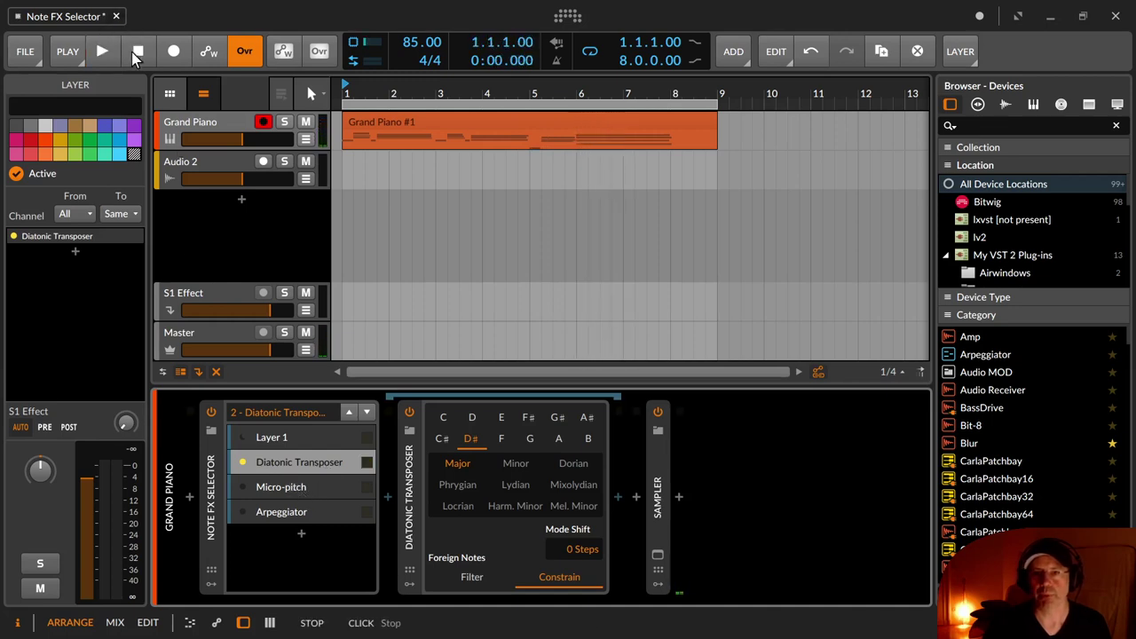
# Step: Activate the Micro-pitch layer, play the clip through it, and stop playback
pyautogui.click(279, 494)
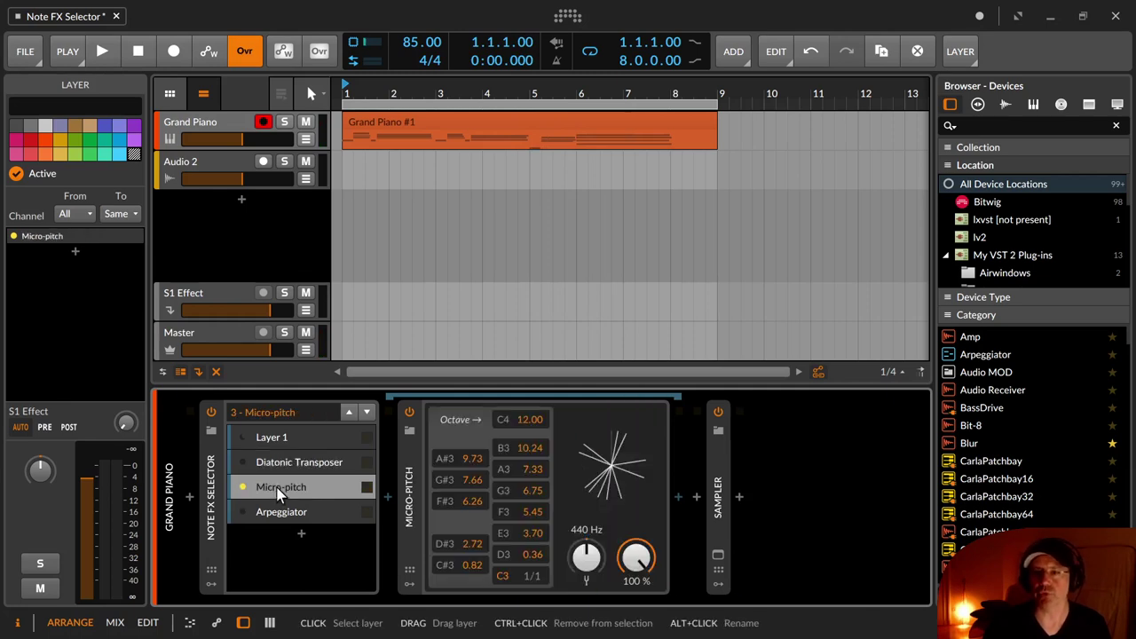
pyautogui.press('space')
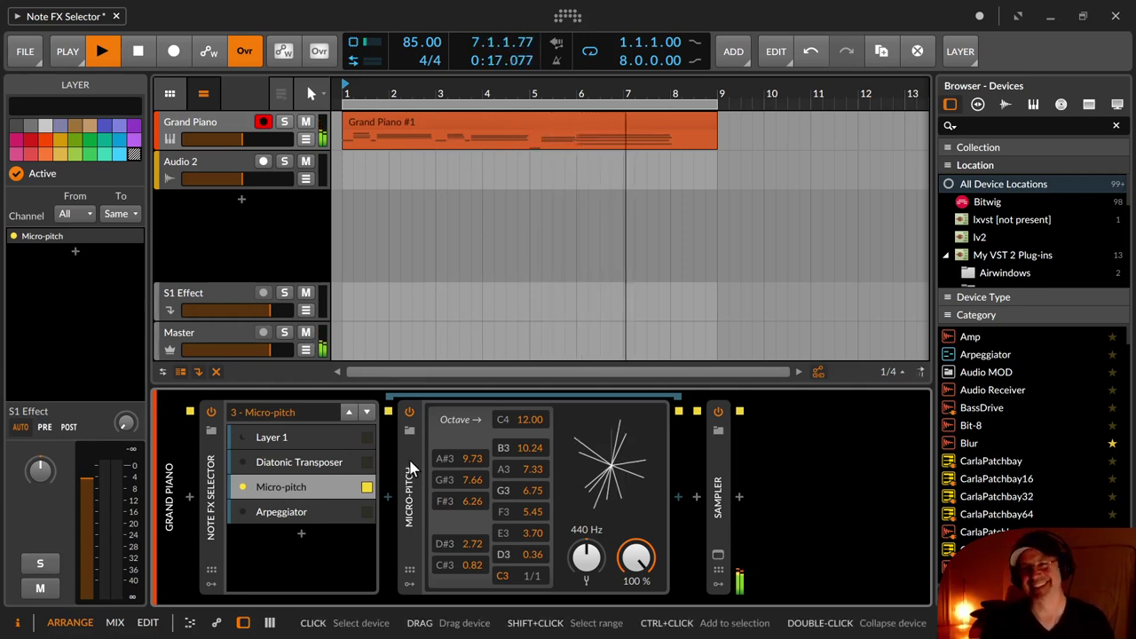
pyautogui.click(133, 51)
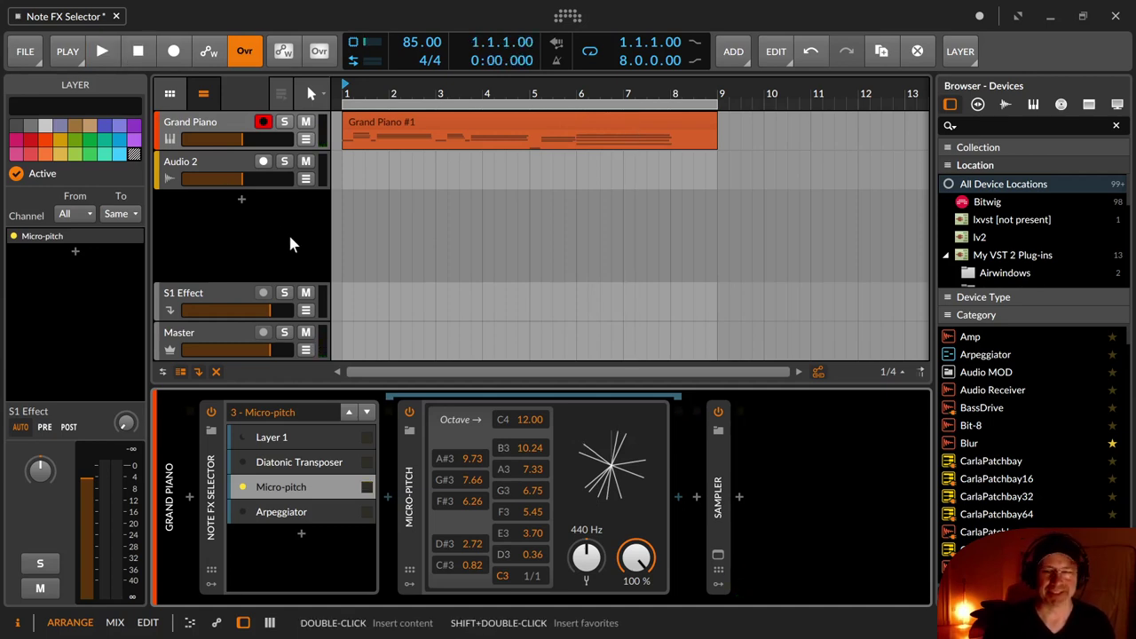
# Step: Activate the Arpeggiator layer, view its pattern options, play the Grand Piano clip through it, and stop playback
pyautogui.click(275, 515)
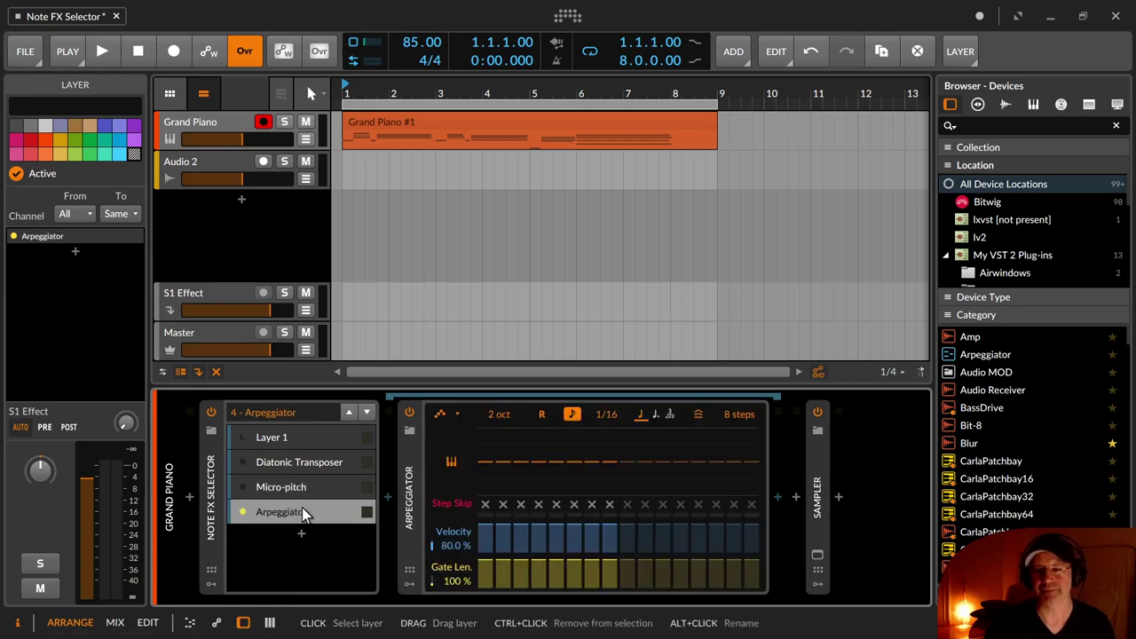
pyautogui.click(457, 415)
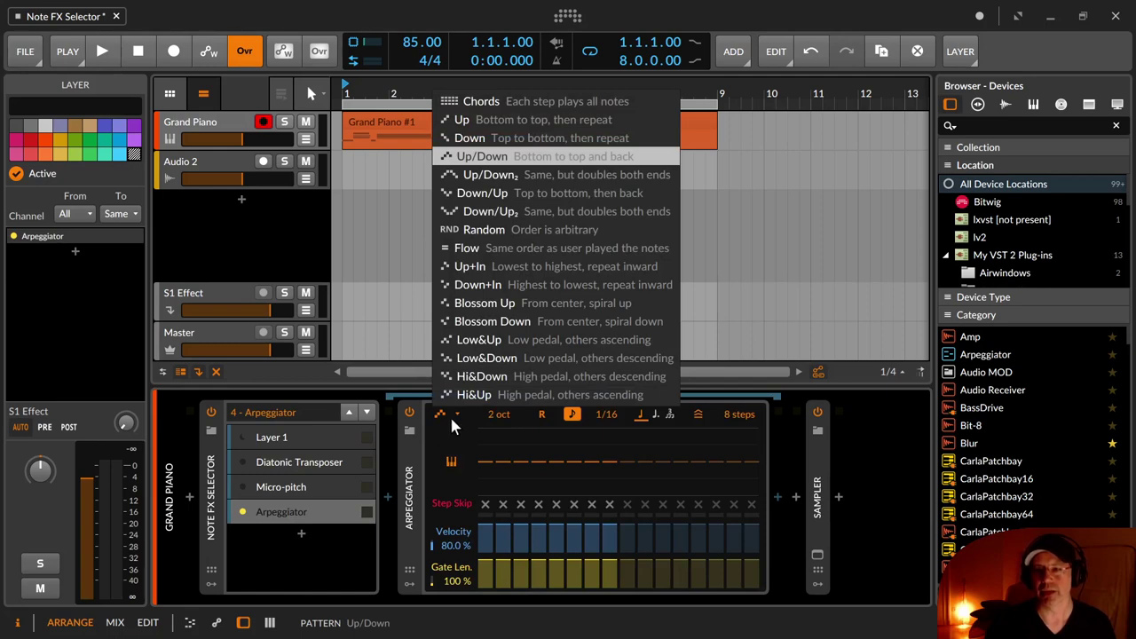
pyautogui.click(448, 420)
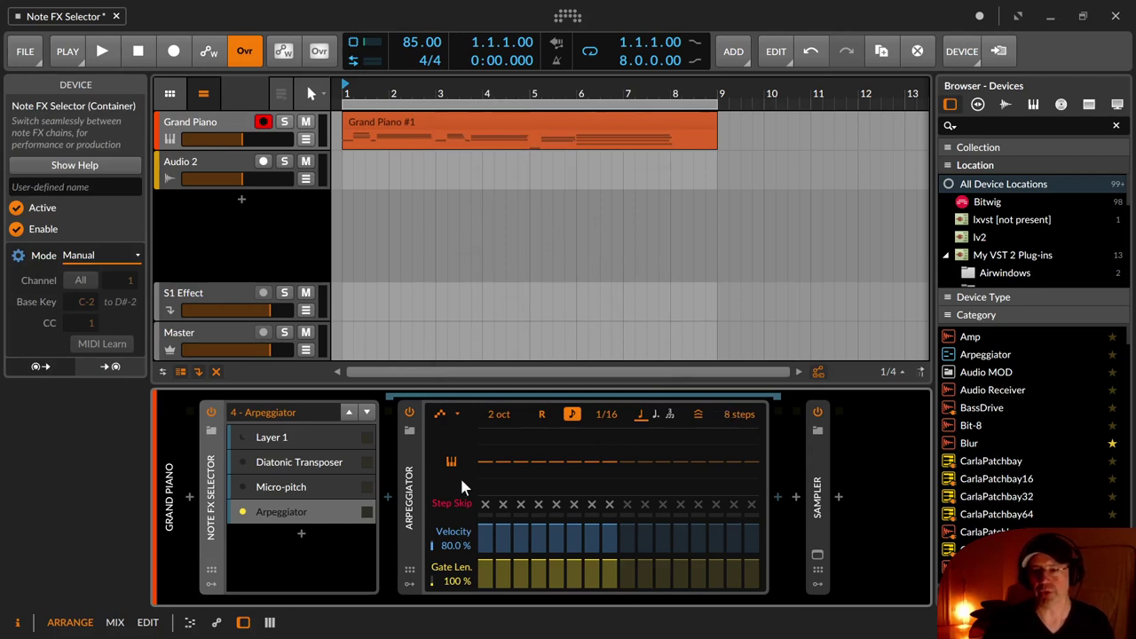
pyautogui.press('space')
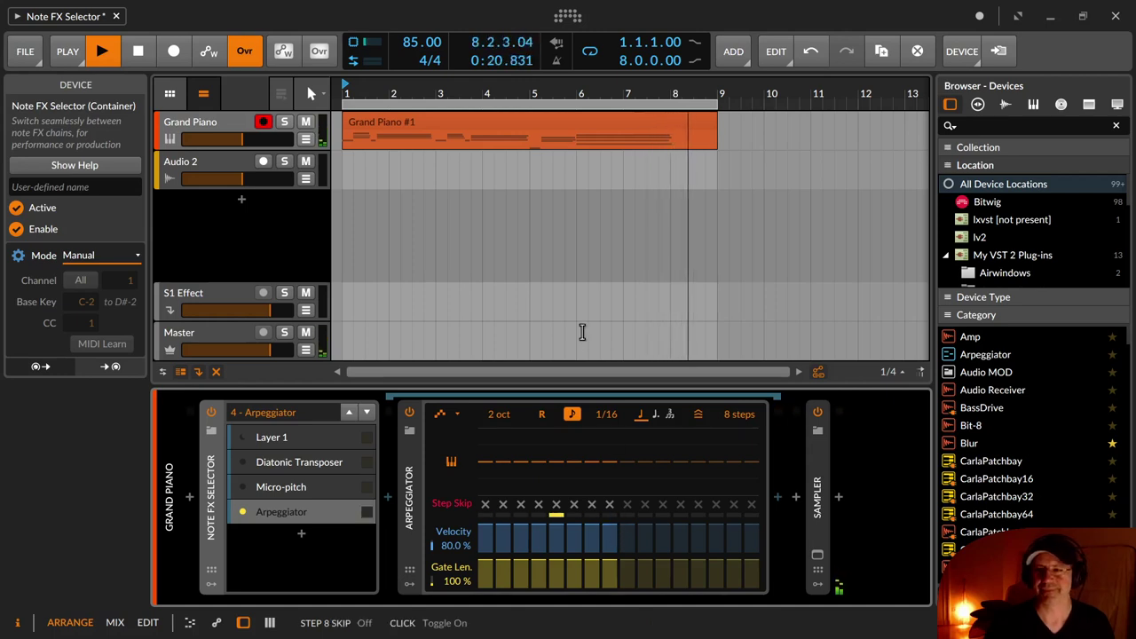
pyautogui.press('space')
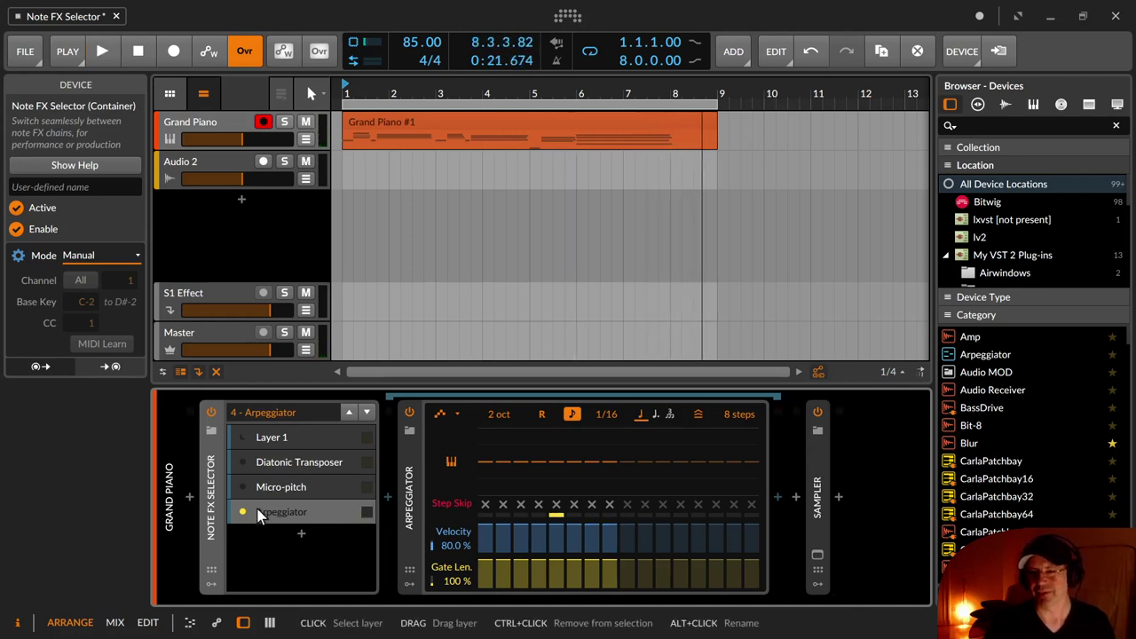
# Step: Restart the clip and switch the active layer during playback to Micro-pitch, Diatonic Transposer, Layer 1, and back to Arpeggiator
pyautogui.press('space')
pyautogui.press('space')
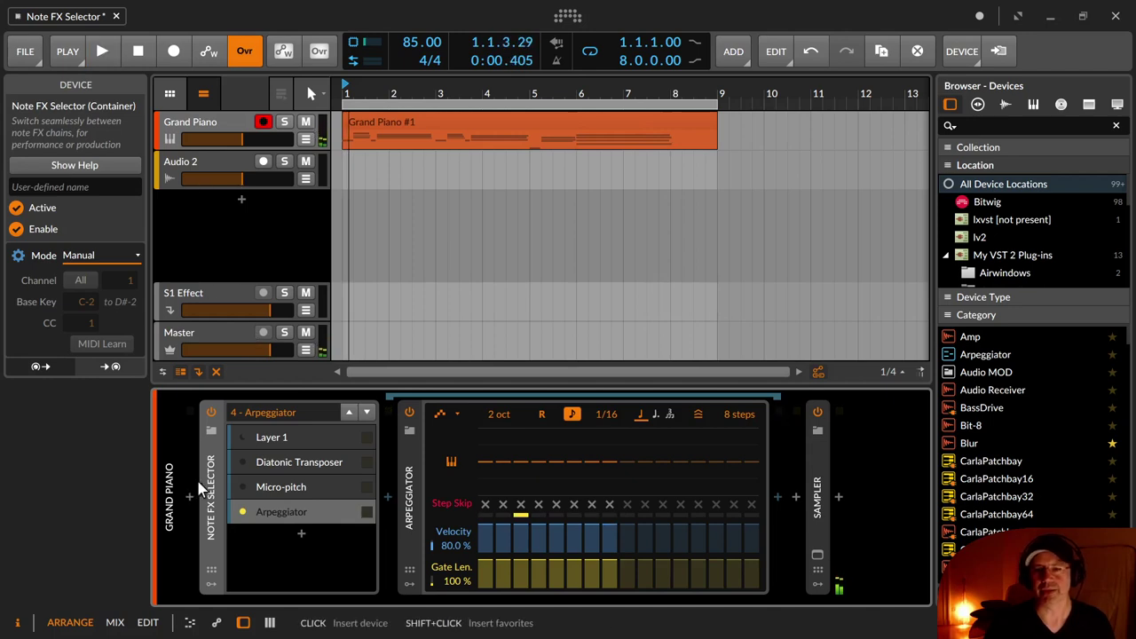
pyautogui.press('space')
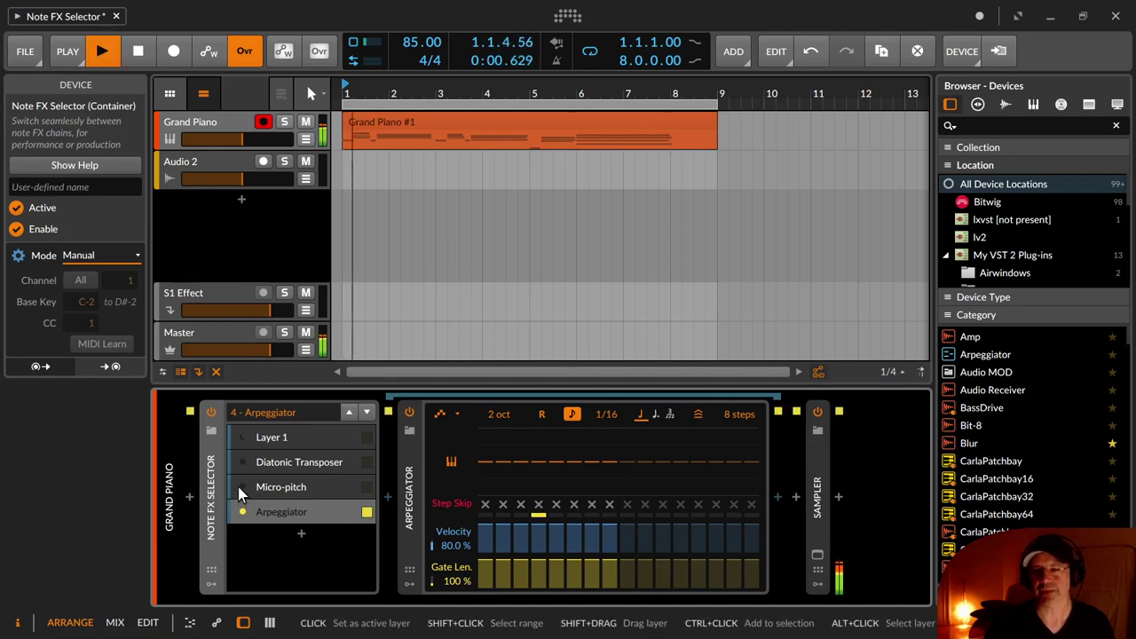
pyautogui.click(240, 486)
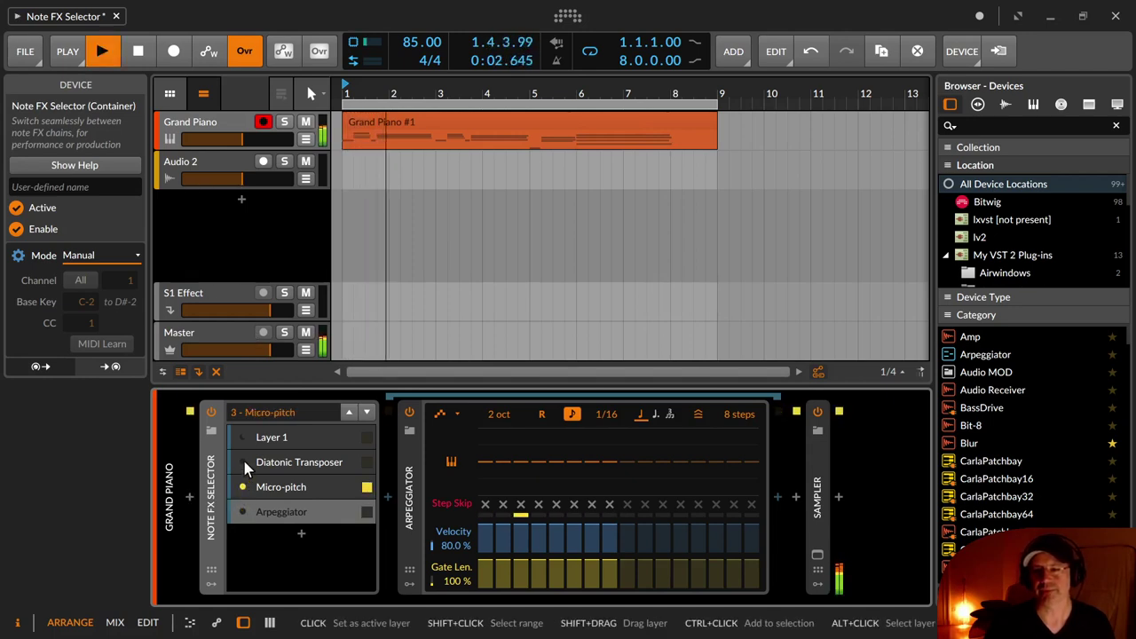
pyautogui.click(244, 462)
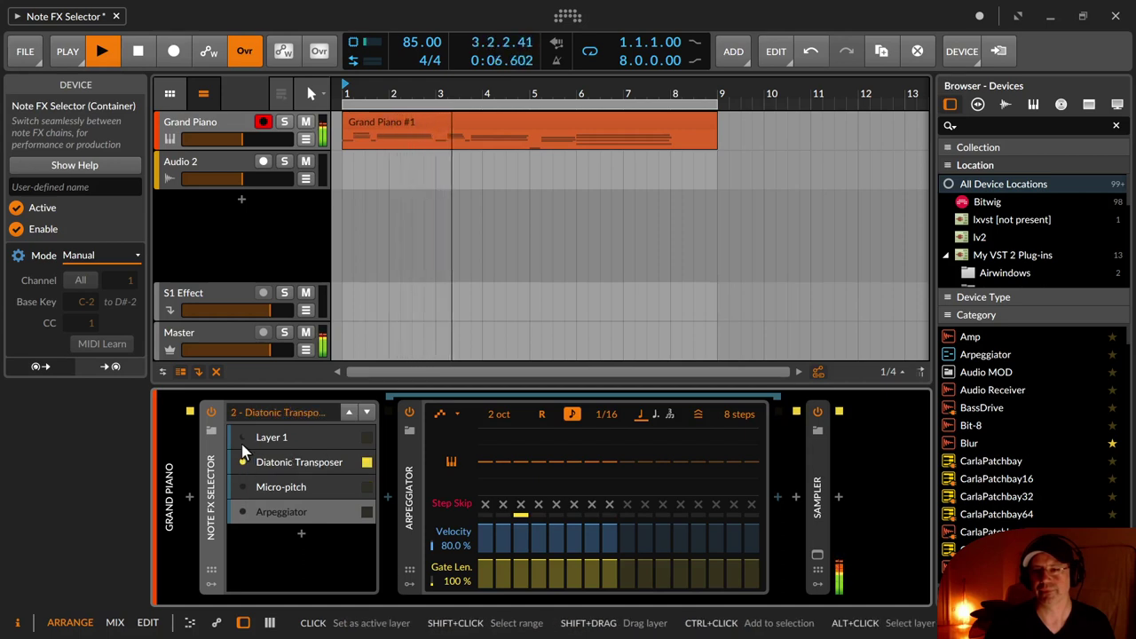
pyautogui.click(241, 438)
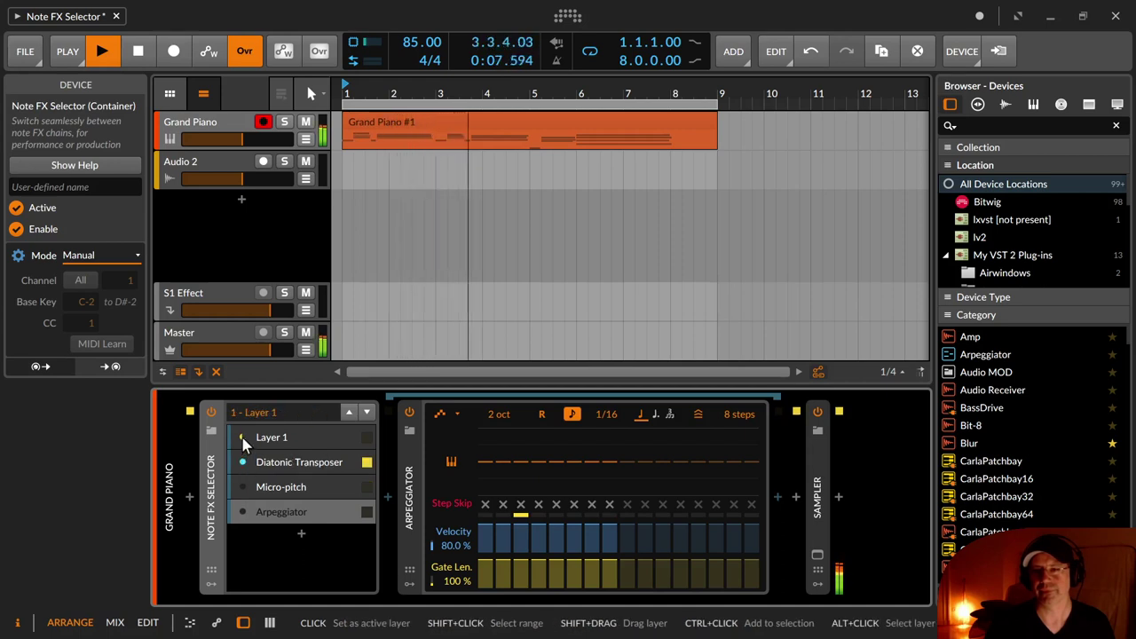
pyautogui.click(245, 516)
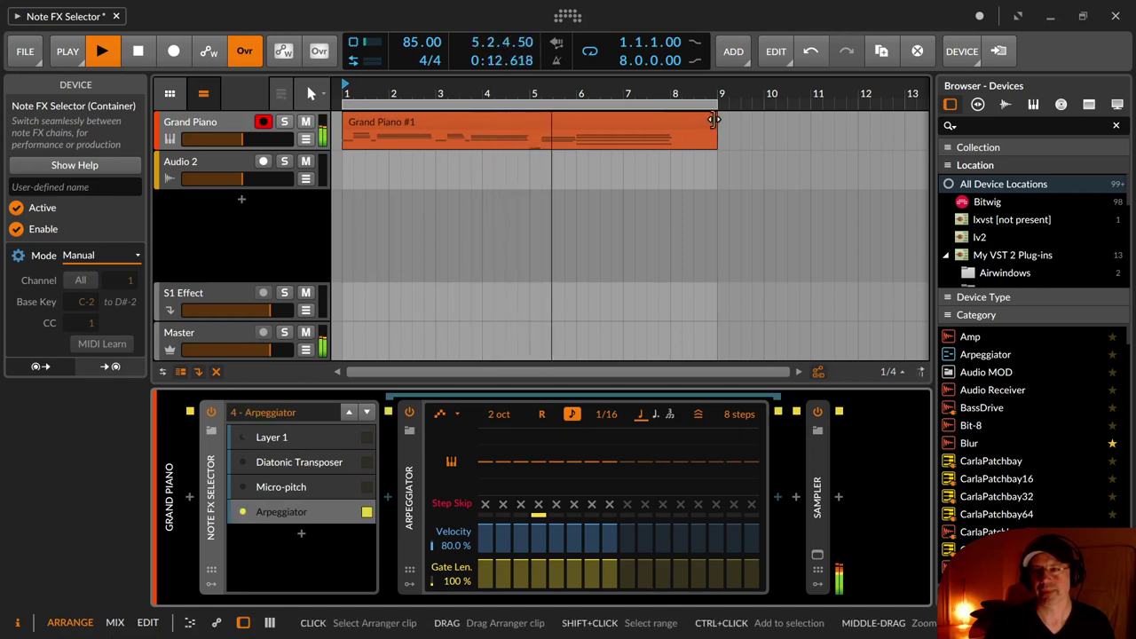
# Step: Shorten the Grand Piano clip to a length of 7.1.0.00 and the loop region to 7.0.0.00
pyautogui.click(704, 122)
pyautogui.moveTo(705, 122); pyautogui.dragTo(681, 121)
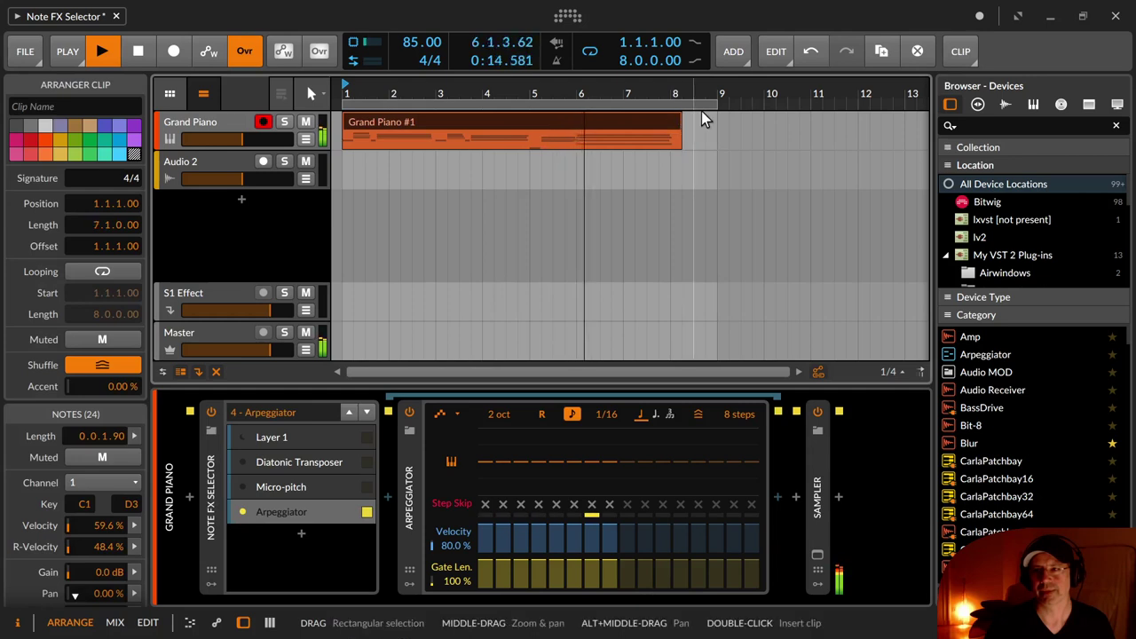
pyautogui.click(711, 104)
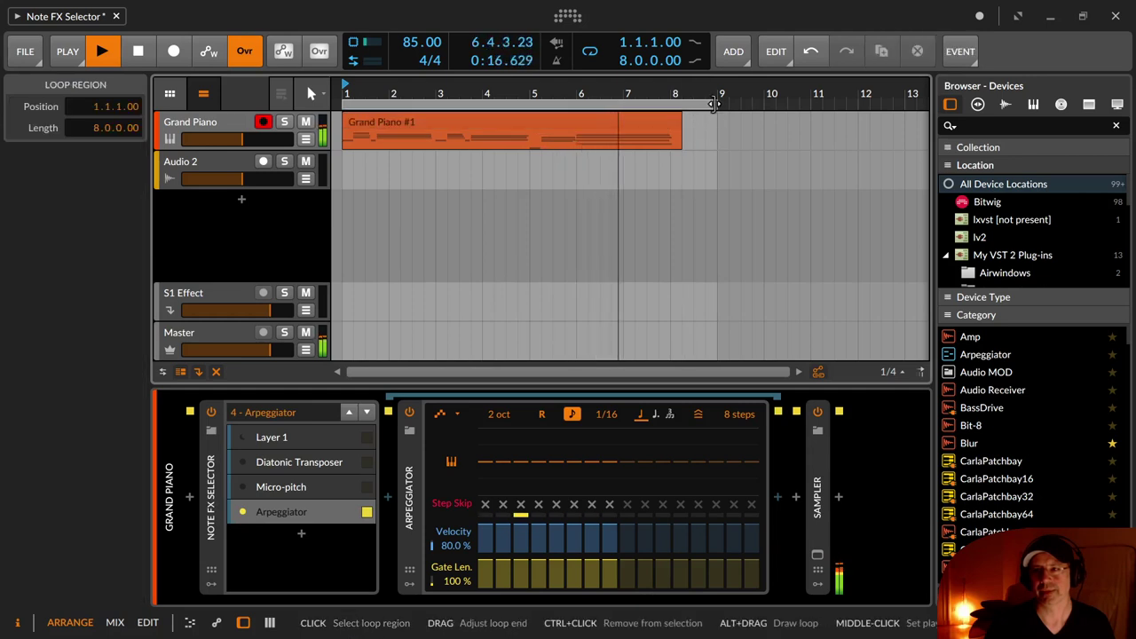
pyautogui.moveTo(708, 106); pyautogui.dragTo(675, 99)
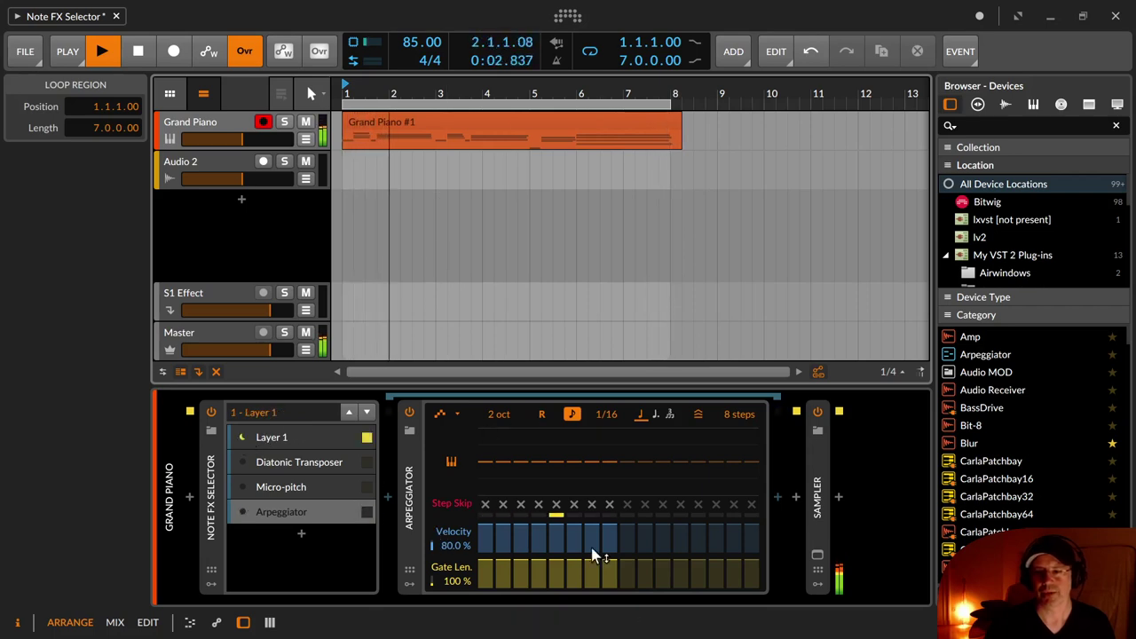
# Step: Reactivate the Arpeggiator layer, lower its global gate length to 38.7 %, and set its step timing to dotted
pyautogui.click(245, 512)
pyautogui.moveTo(457, 580); pyautogui.dragTo(456, 629)
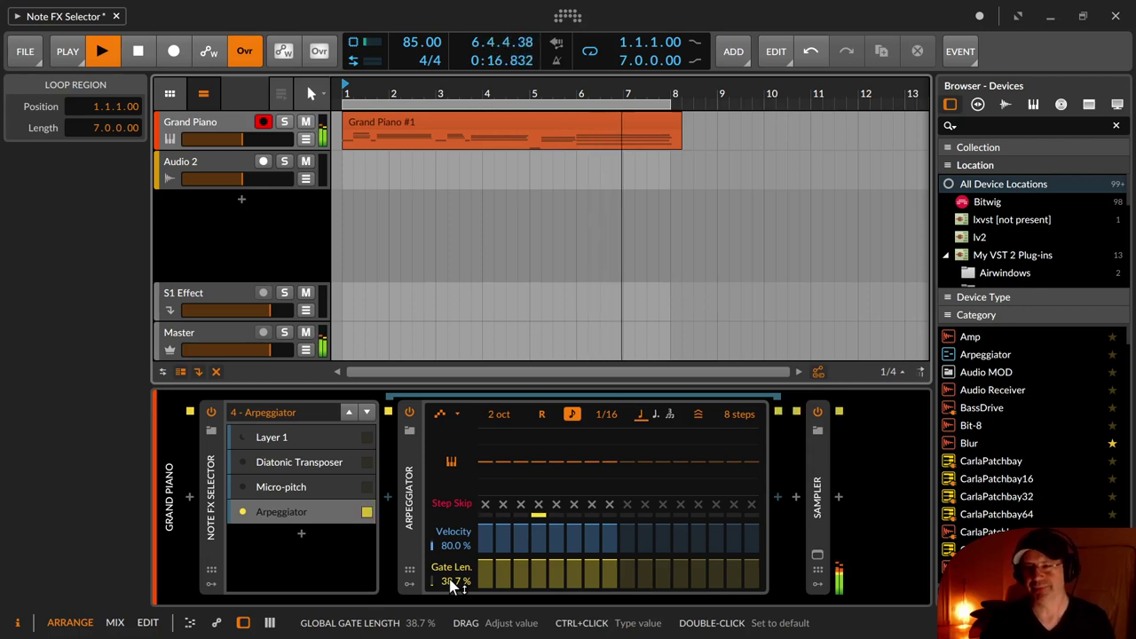
pyautogui.click(655, 415)
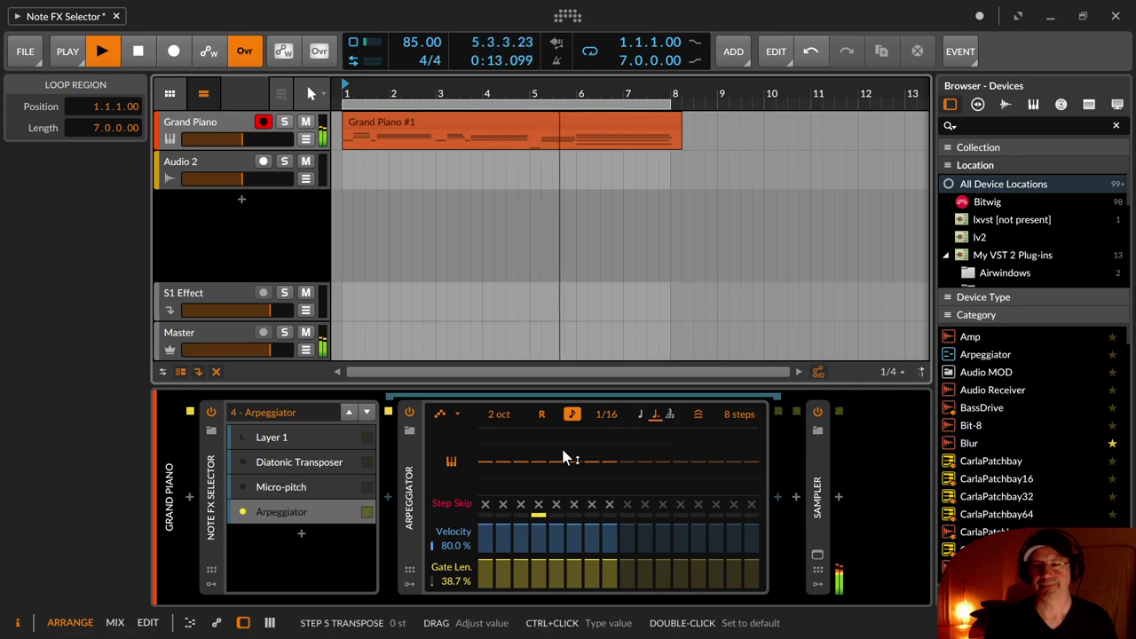
# Step: Set the arpeggio pattern to Up/Down₂, try a global gate length of 165 %, and reset it to 100 %
pyautogui.click(458, 413)
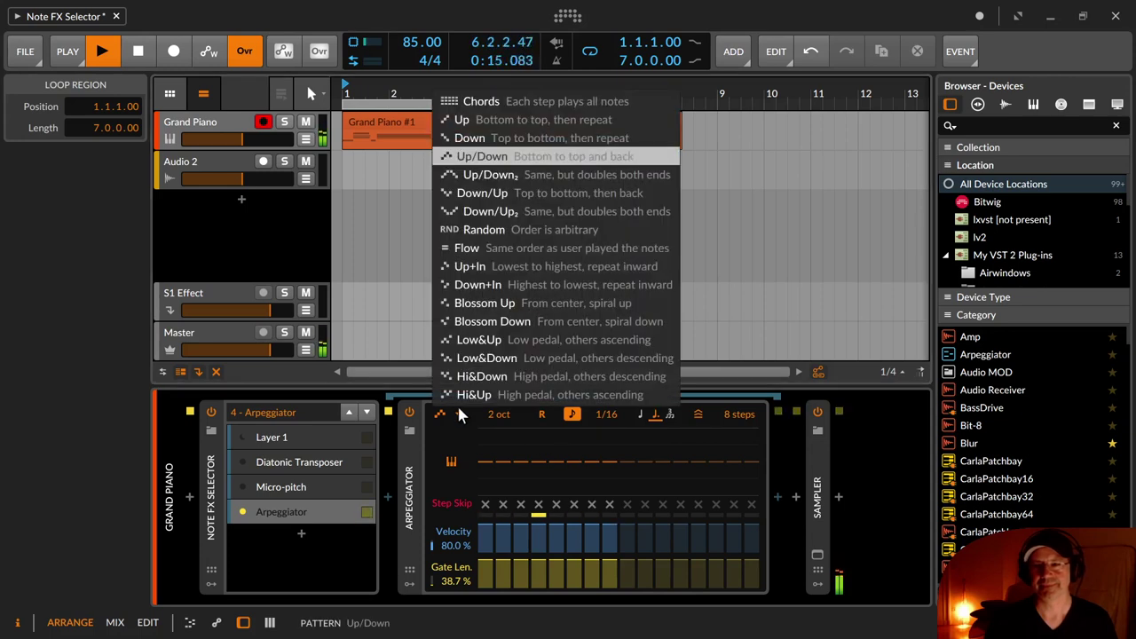
pyautogui.click(522, 179)
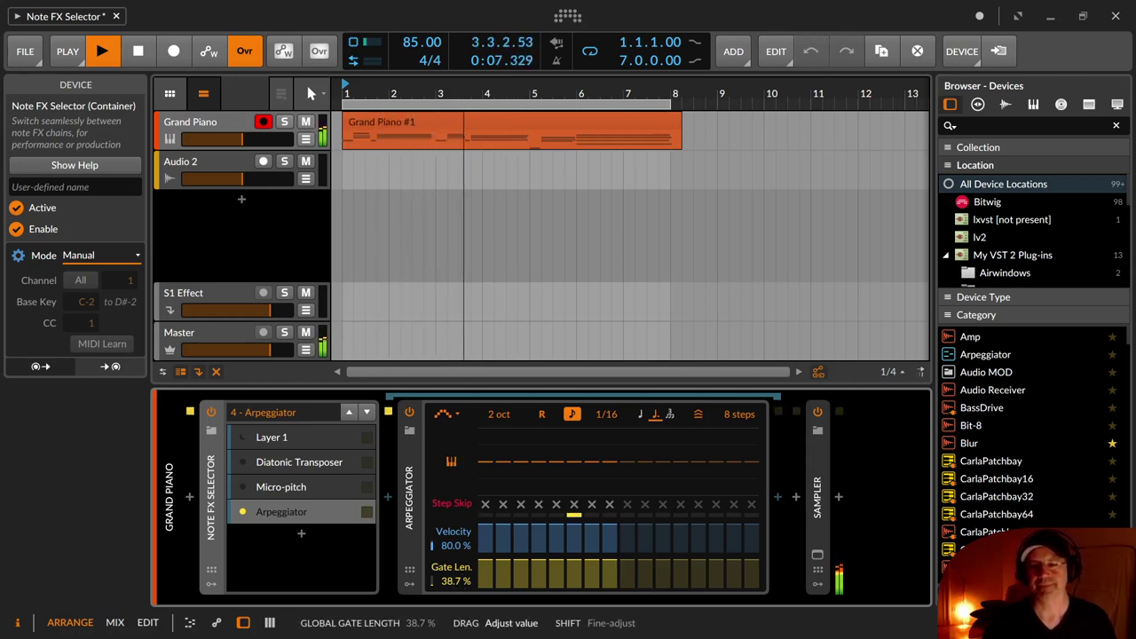
pyautogui.moveTo(452, 575); pyautogui.dragTo(452, 480)
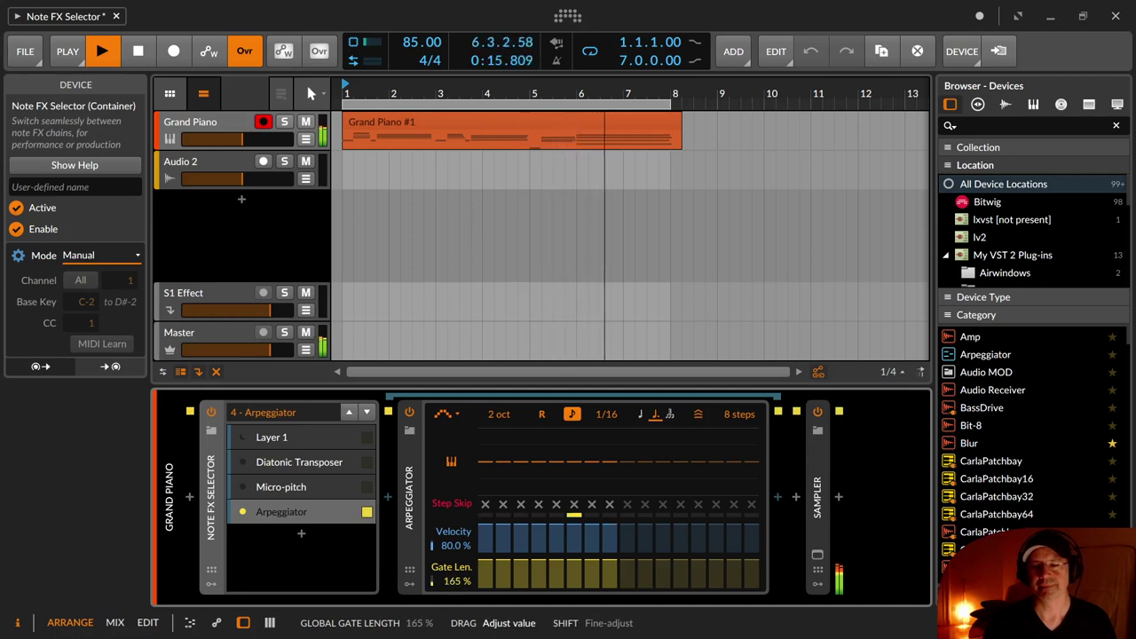
pyautogui.doubleClick(454, 581)
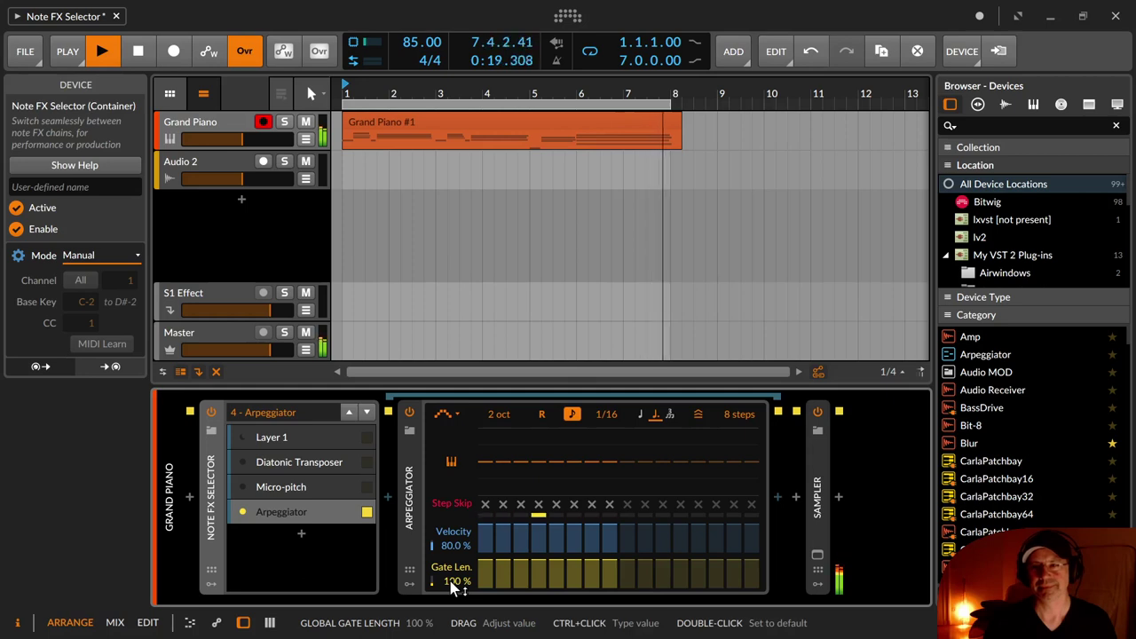
# Step: Lower the Grand Piano track's volume and make Micro-pitch the active layer during playback
pyautogui.moveTo(244, 141); pyautogui.dragTo(231, 145)
pyautogui.click(245, 487)
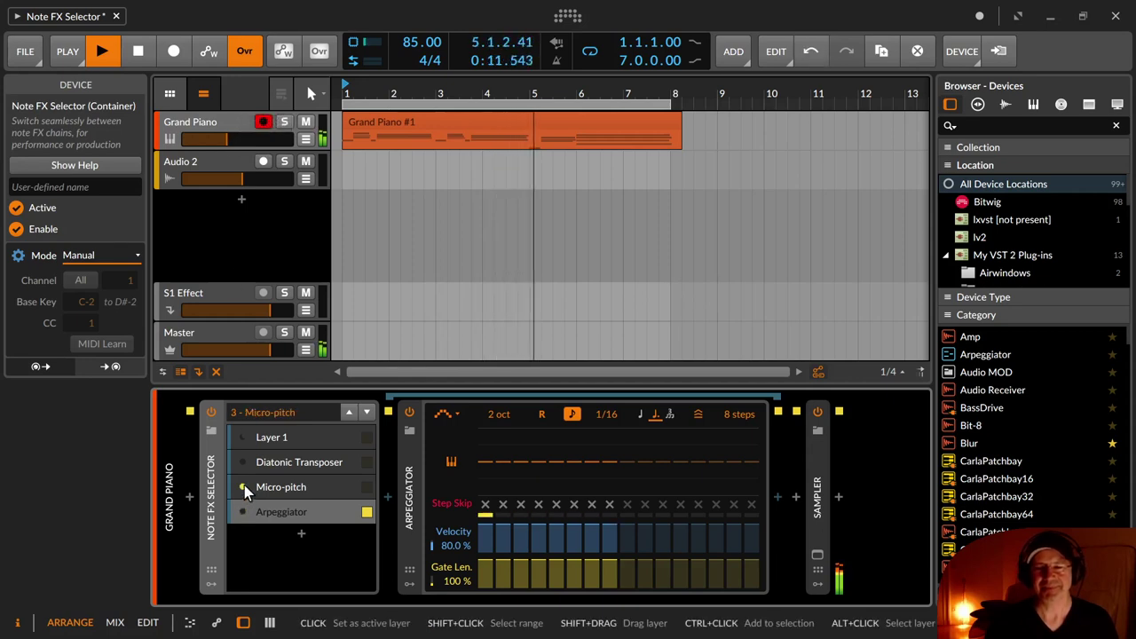